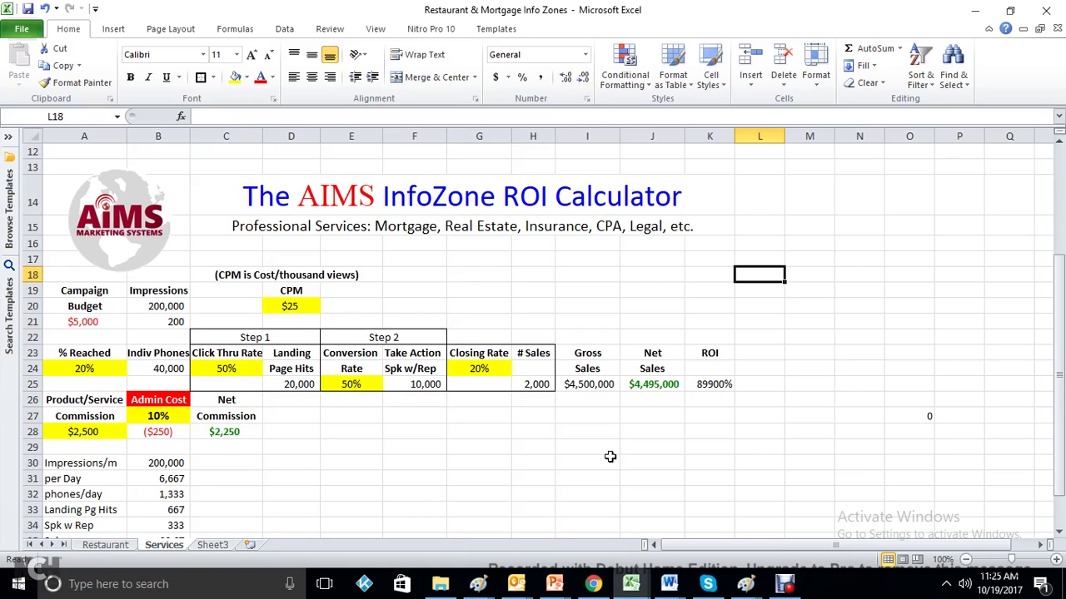
Enter the question "Who is your target maket?" in cell F28 below the calculator table.
click(420, 436)
text(Wh)
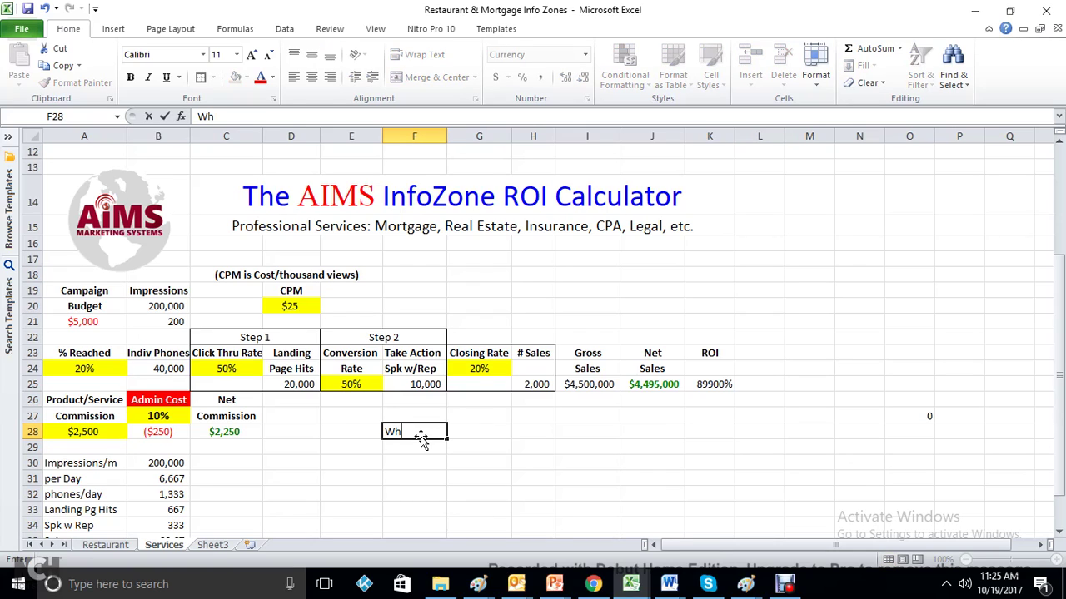
text(o is yur target ma)
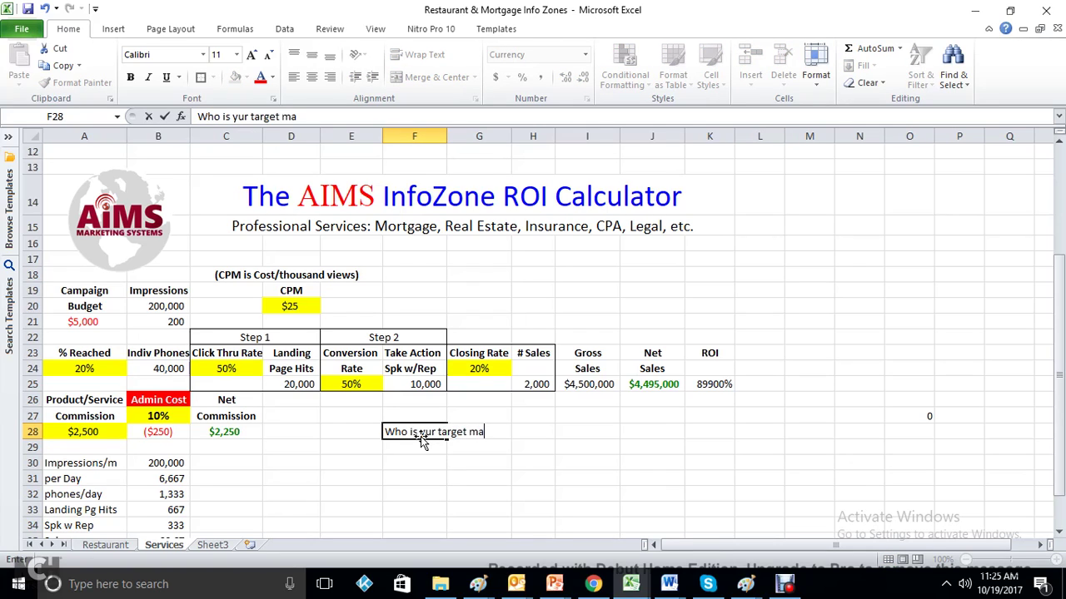
text(ket?)
key(Return)
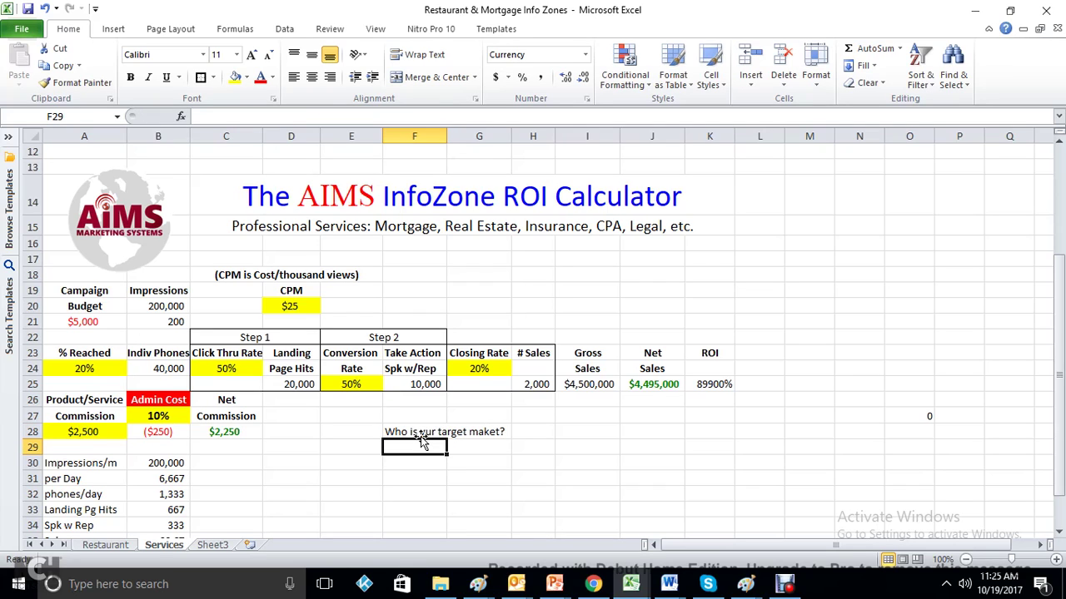
click(399, 429)
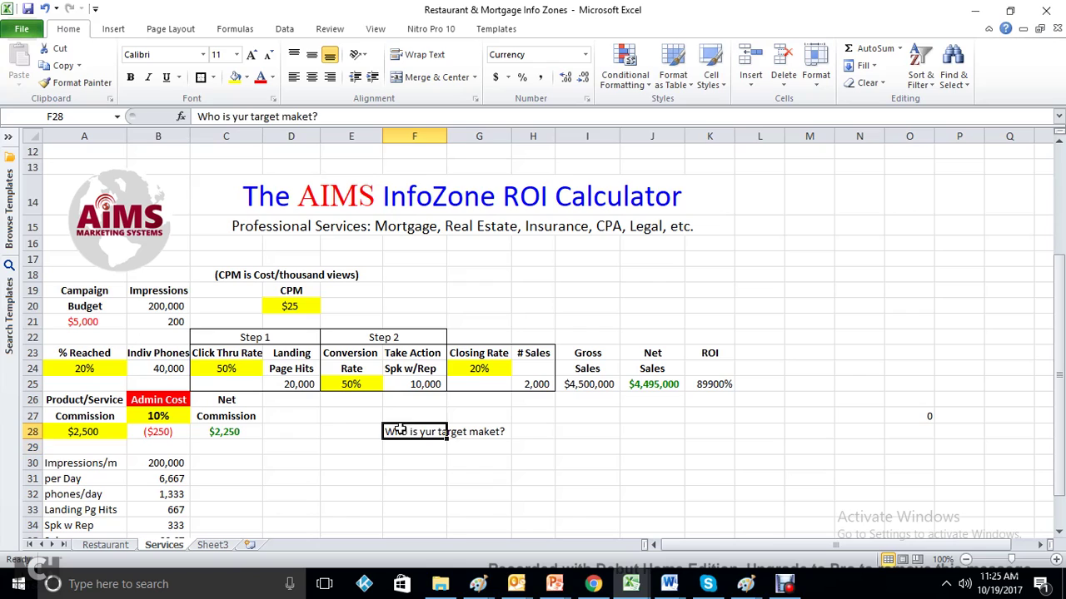
click(237, 117)
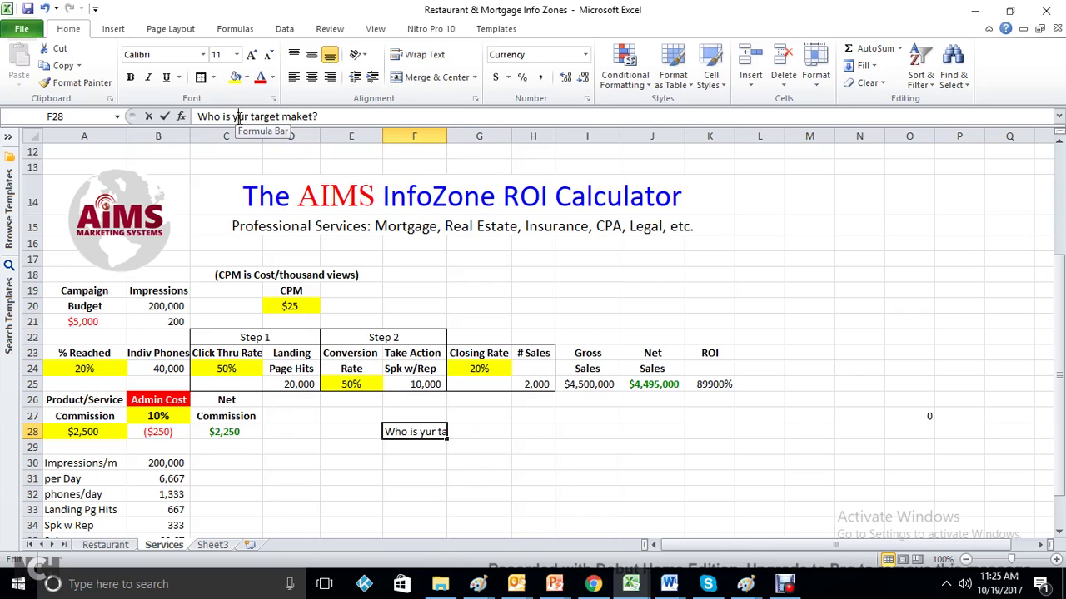
text(o)
key(Return)
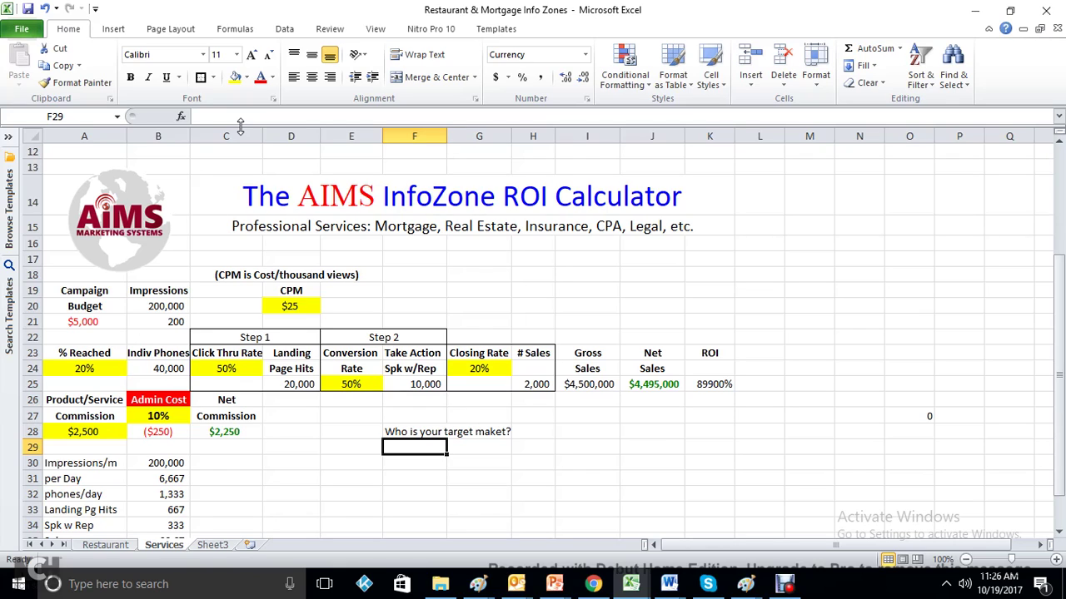
Enter the question "Where is your tgt mkt?" in cell F29.
text(Where)
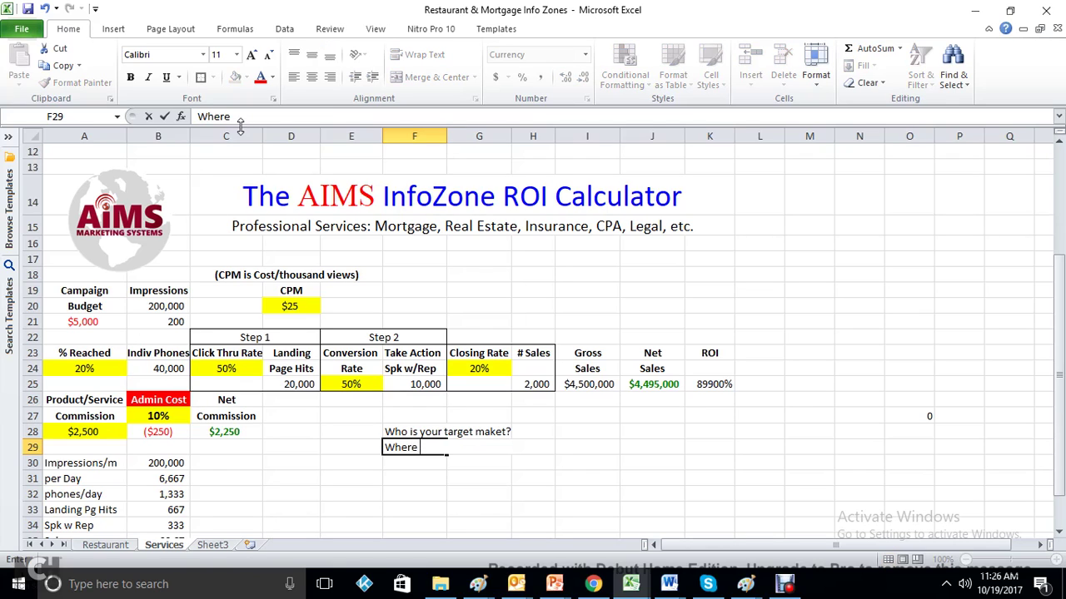
text( is ypur tgt mkt)
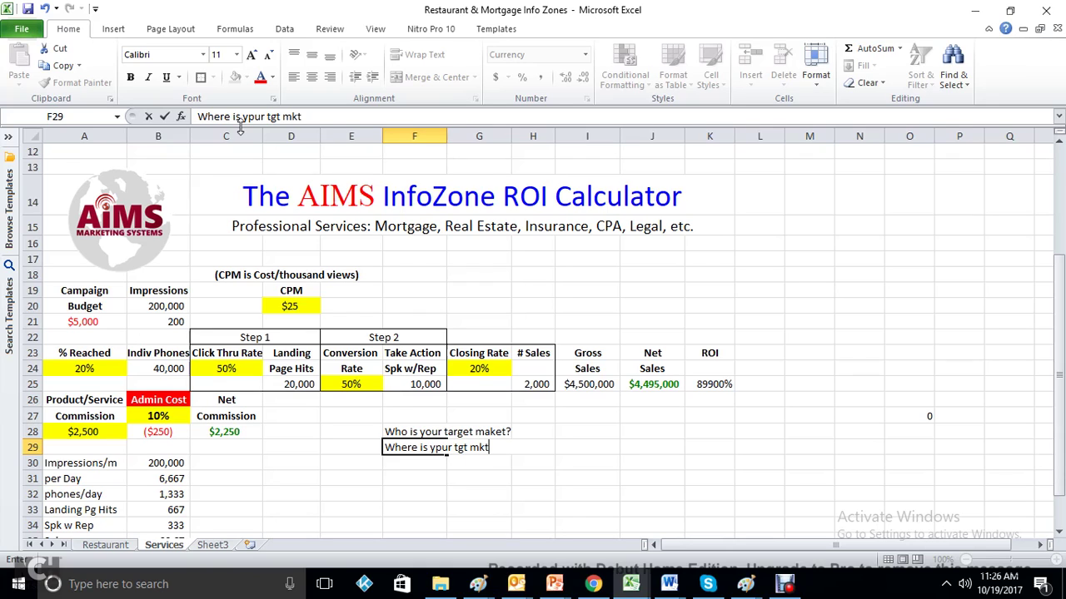
text(?)
key(Return)
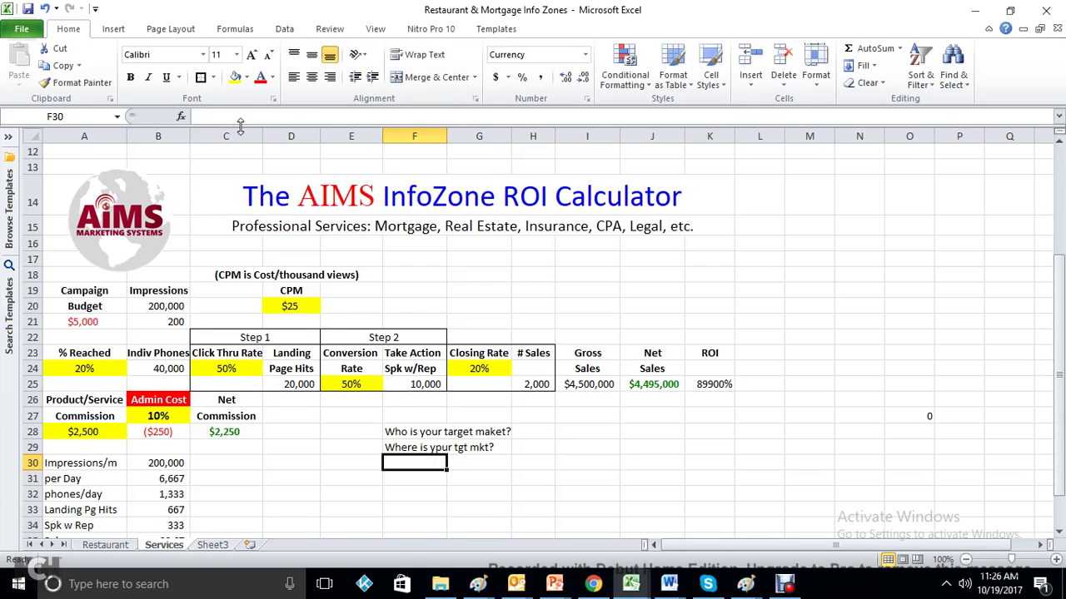
click(402, 447)
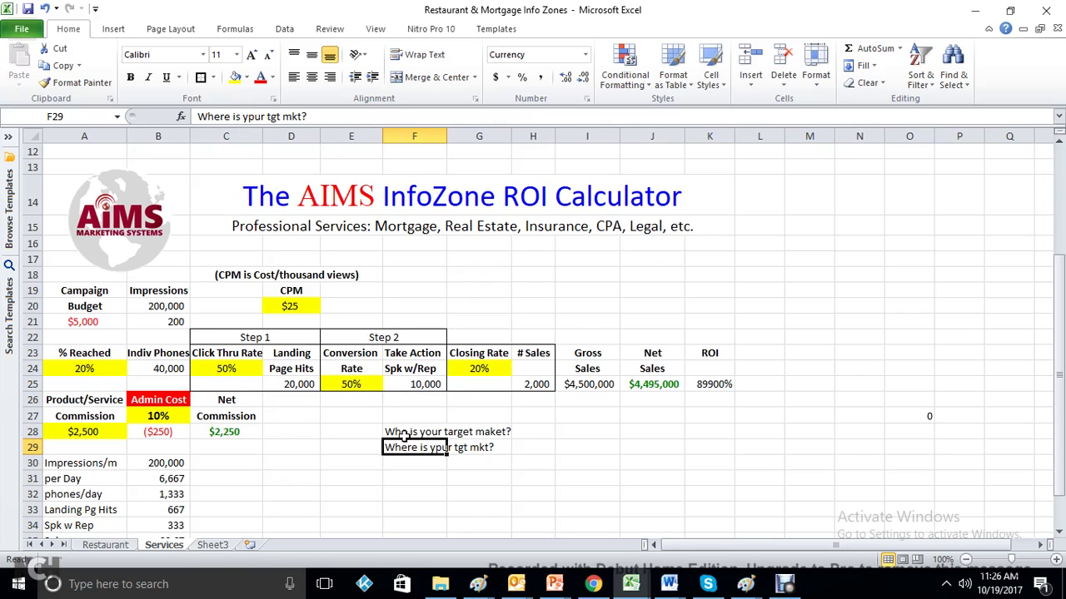
click(256, 116)
key(BackSpace)
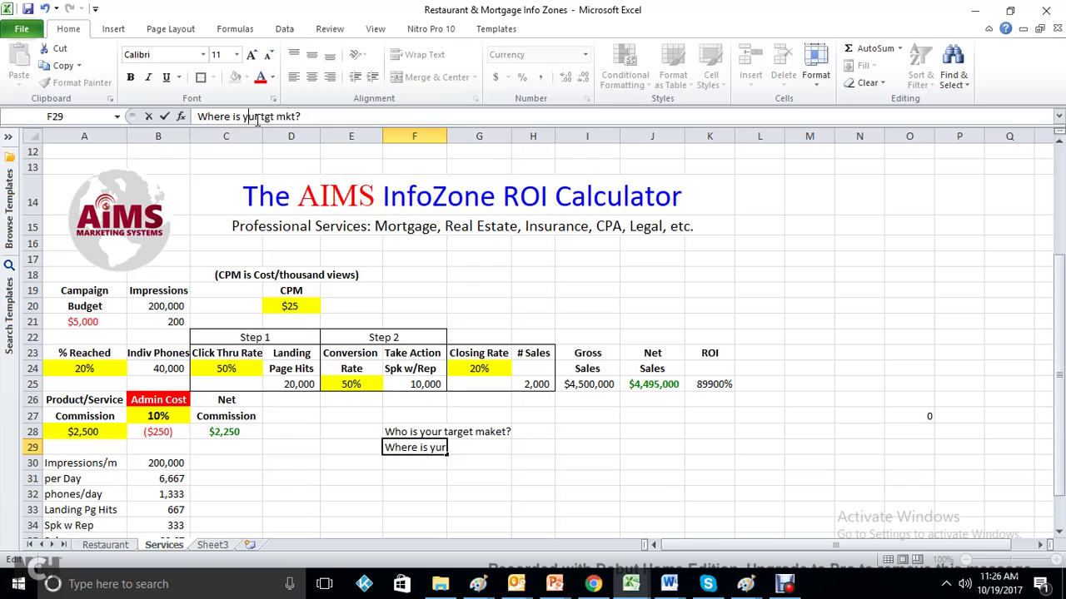
text(o)
key(Return)
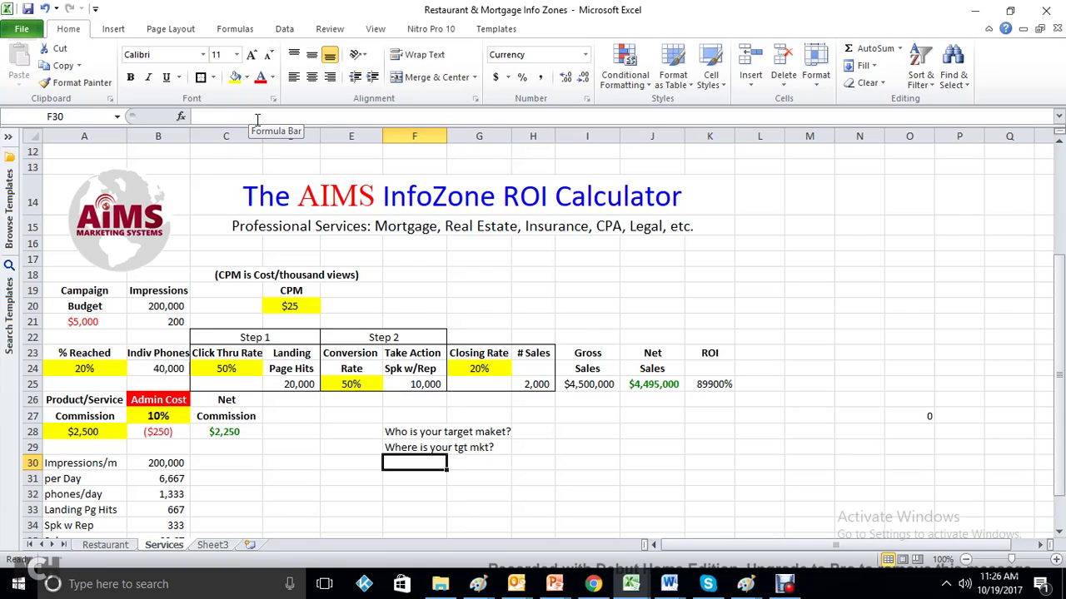
Add the note "Define tgt mkt areas" in cell F30, under the two target market questions.
text(De)
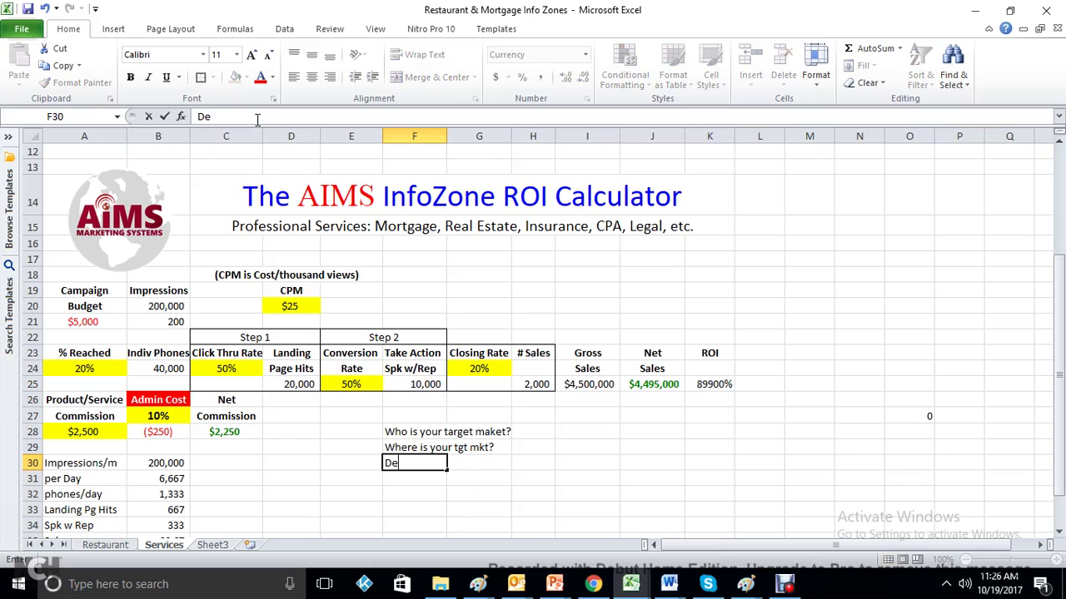
text(fine tgt mak)
key(BackSpace)
key(BackSpace)
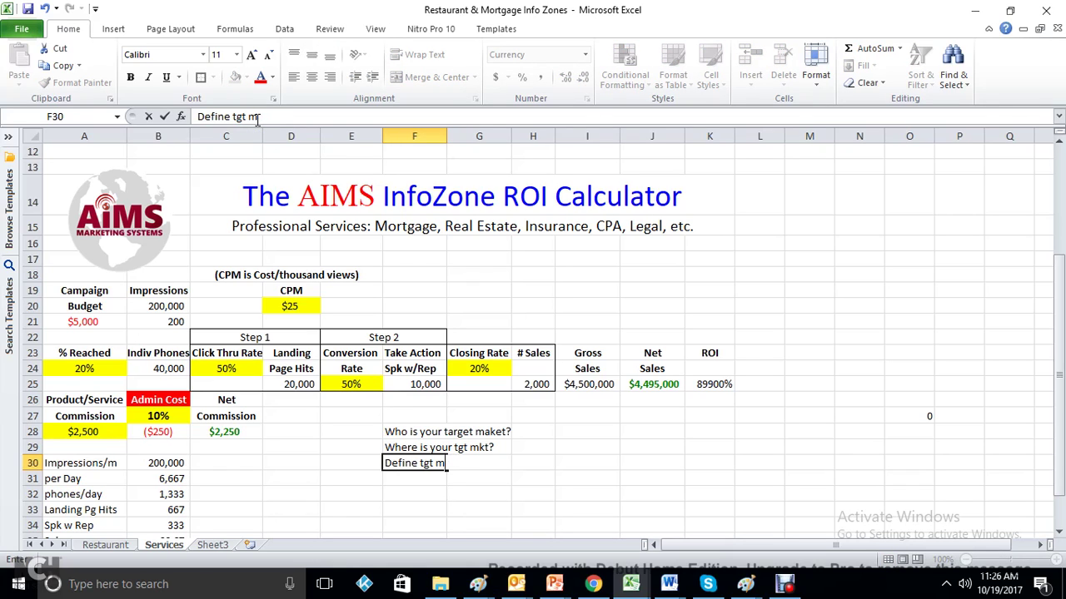
text(kt areas)
key(Return)
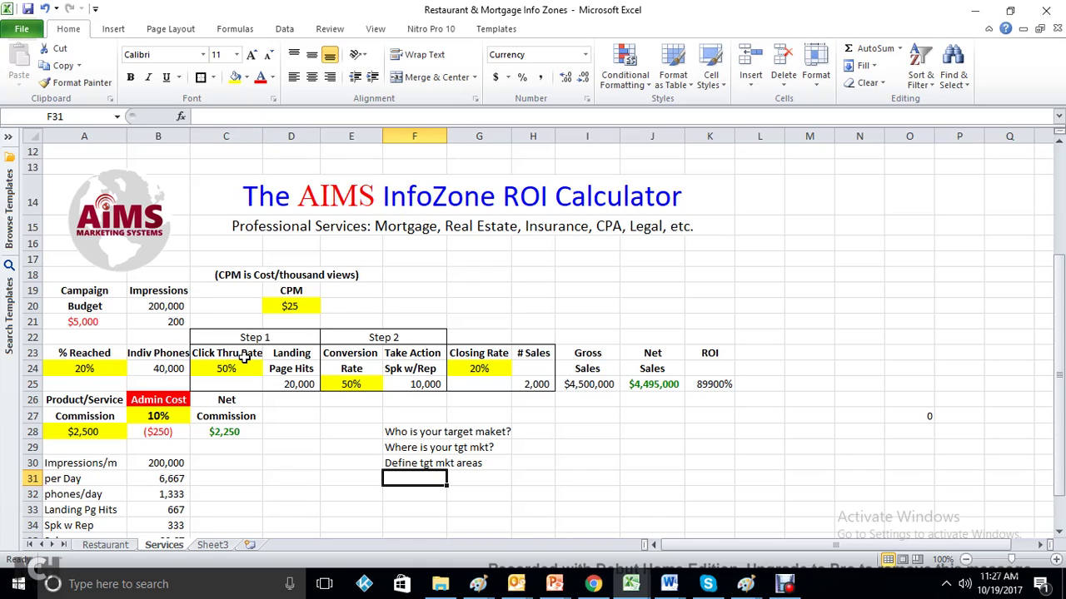
Add the note "Real estate offices" in cell F31.
text(al)
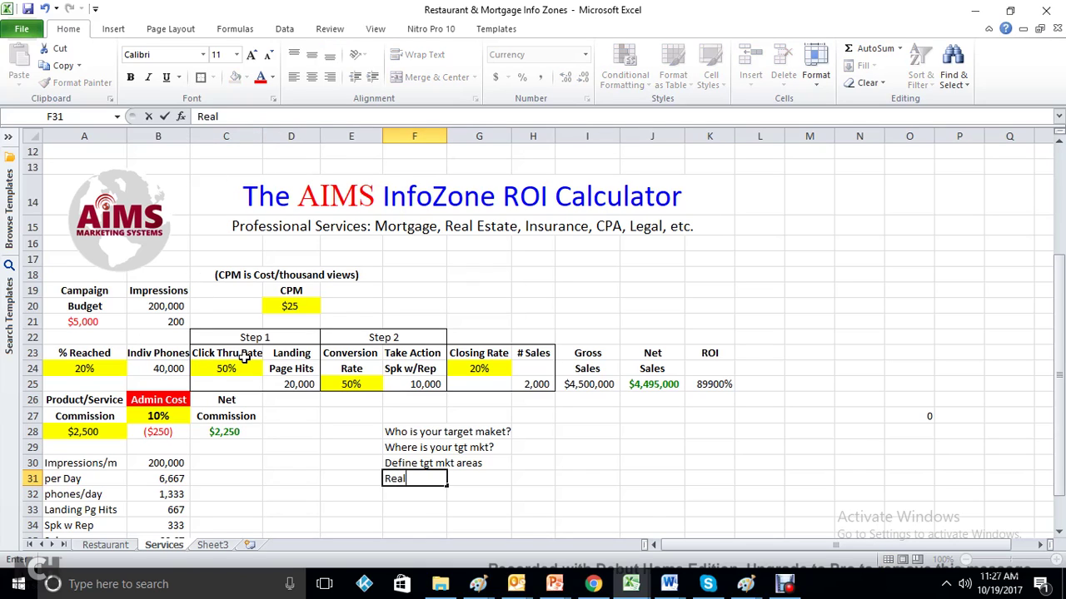
text( estate offece)
key(BackSpace)
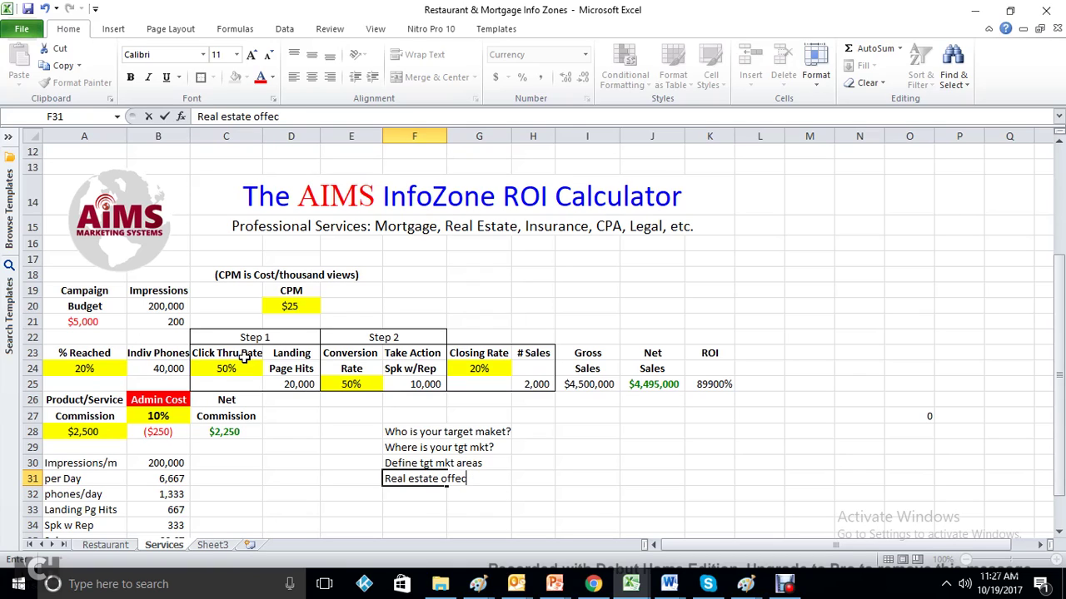
key(BackSpace)
key(BackSpace)
text(ices)
key(Return)
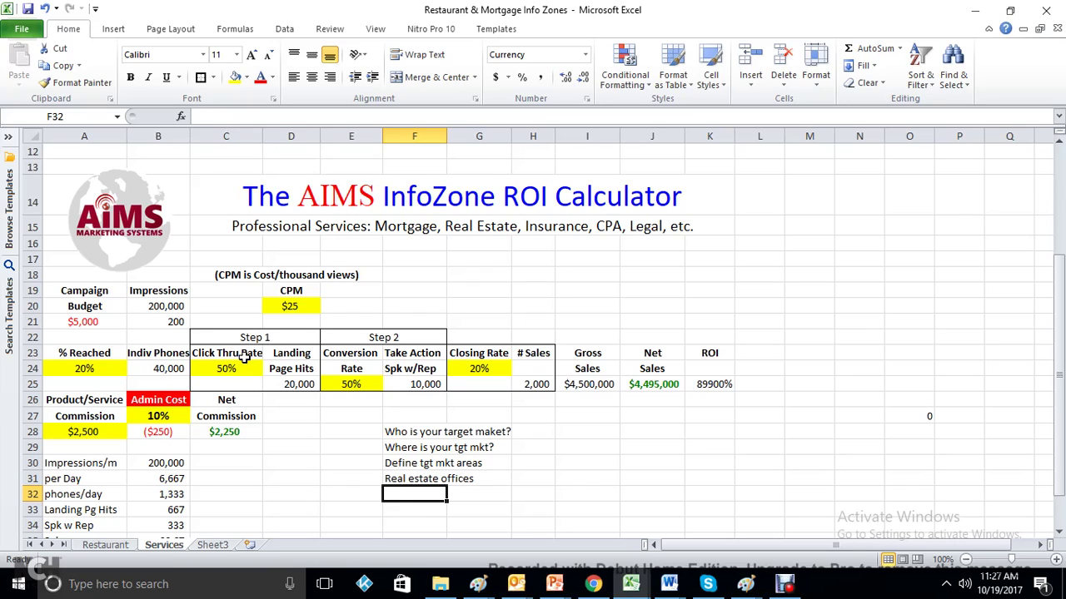
Add the note "Most Compelling offer" in cell F32, below the real estate offices line.
text(M)
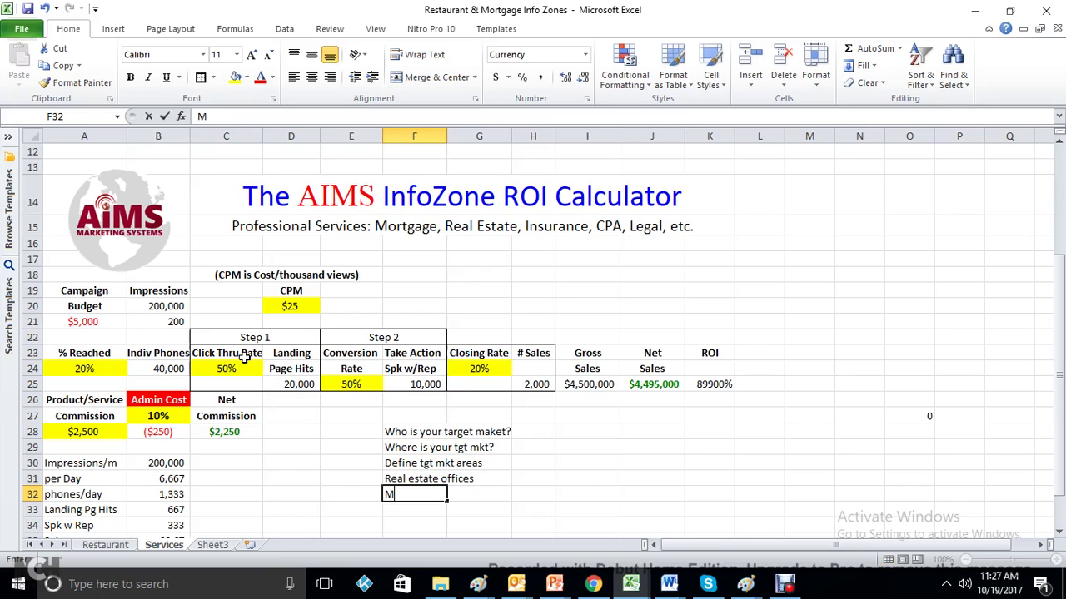
text(ost Cmp)
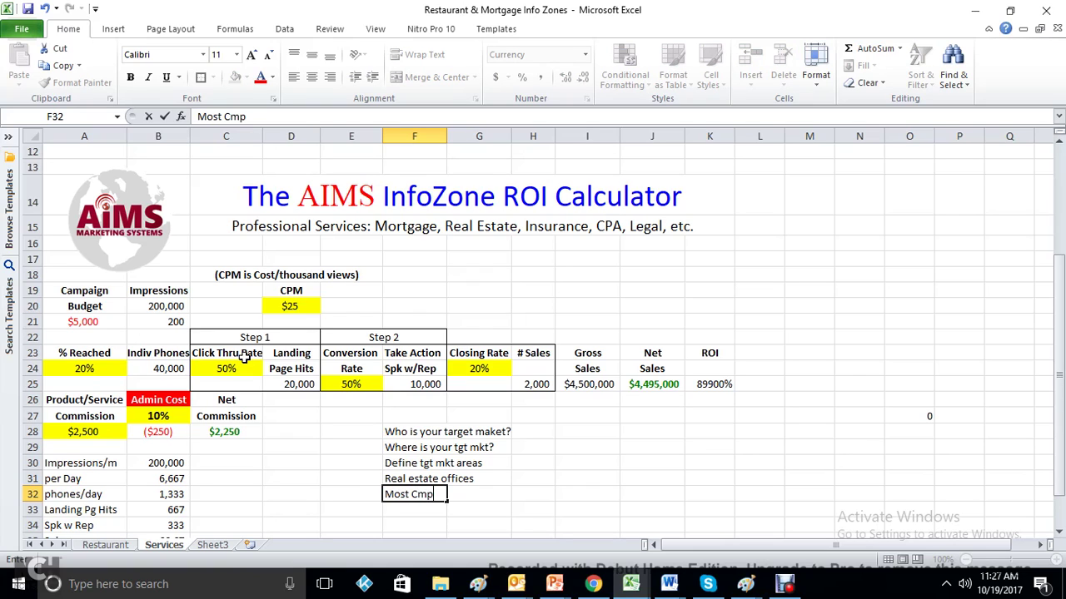
text(ellig offer)
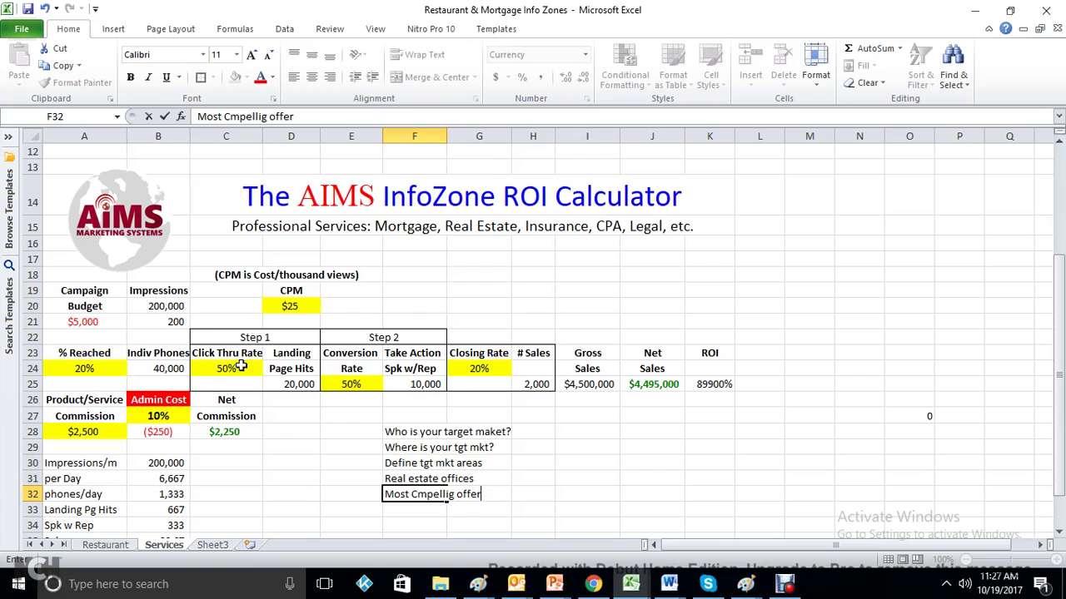
click(260, 117)
text(n)
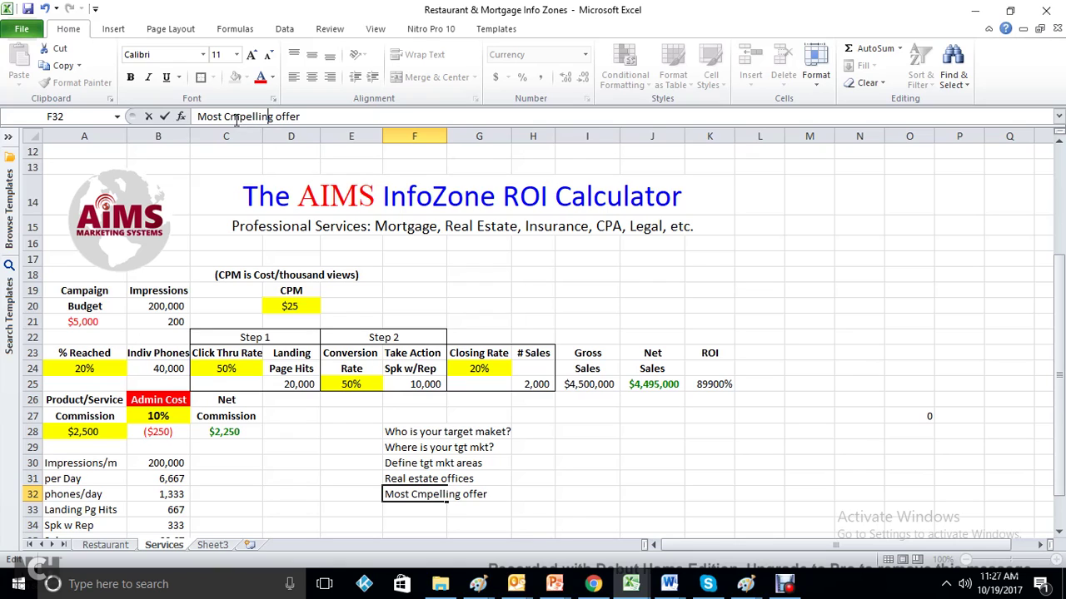
click(232, 118)
text(o)
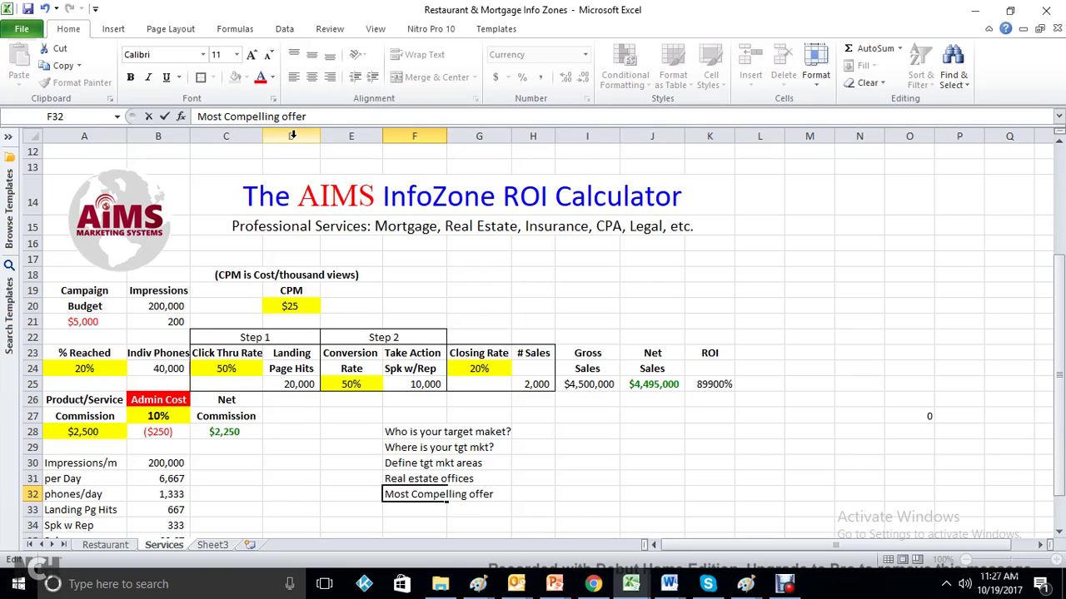
click(583, 427)
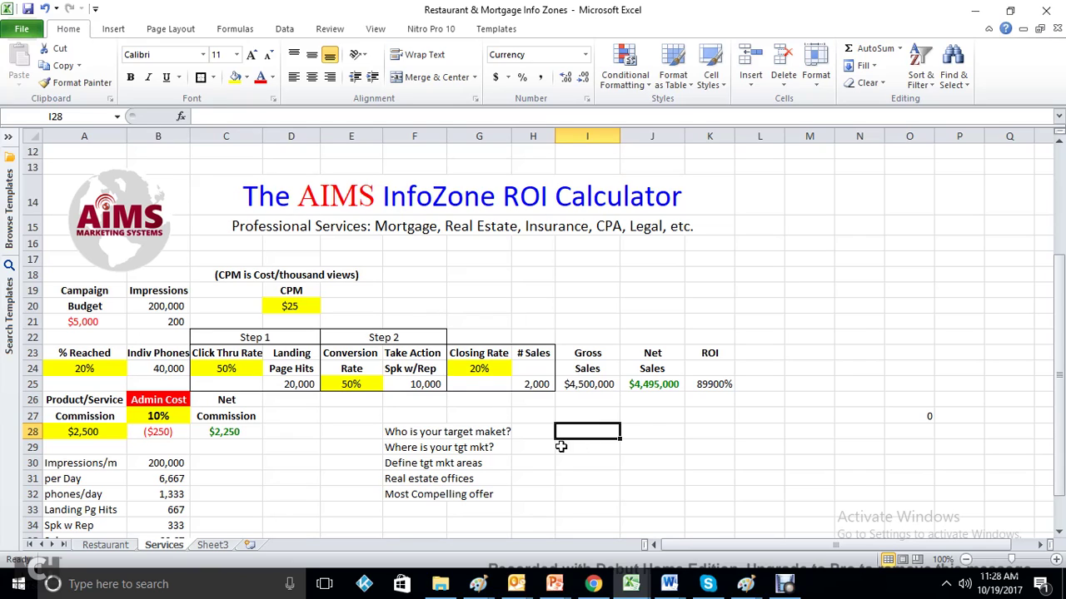
Enter the question "Which realtors offices to tgt?" in cell F33.
click(395, 504)
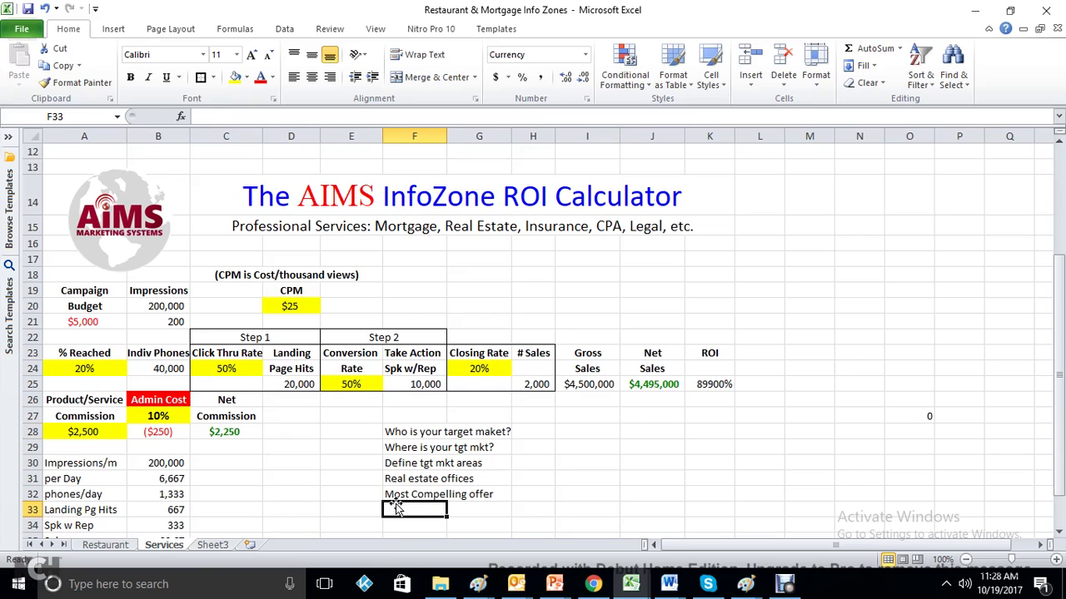
text(Whi)
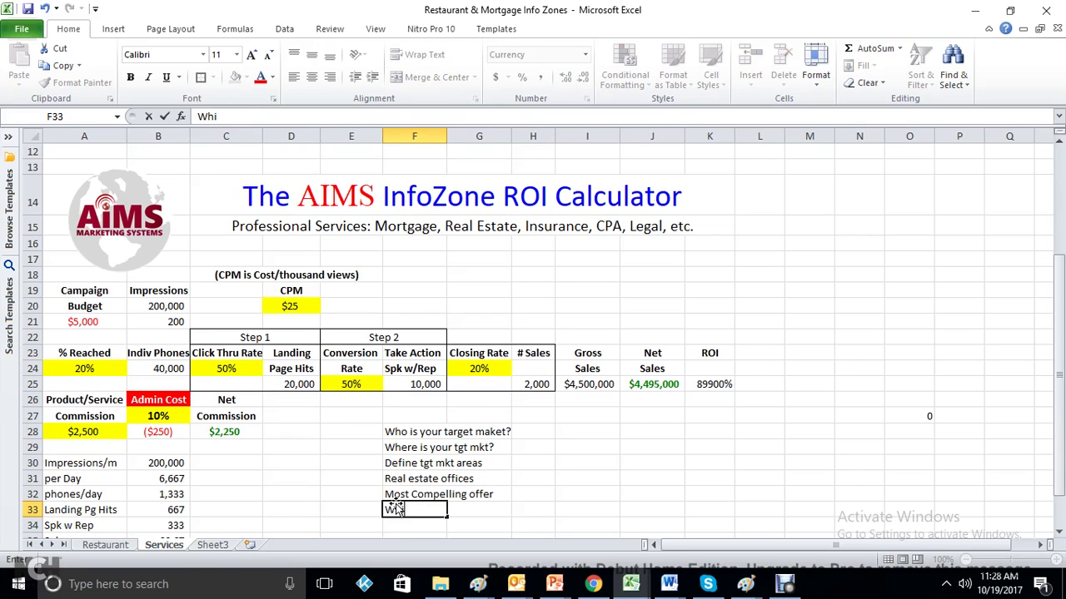
text(ch realtors offic)
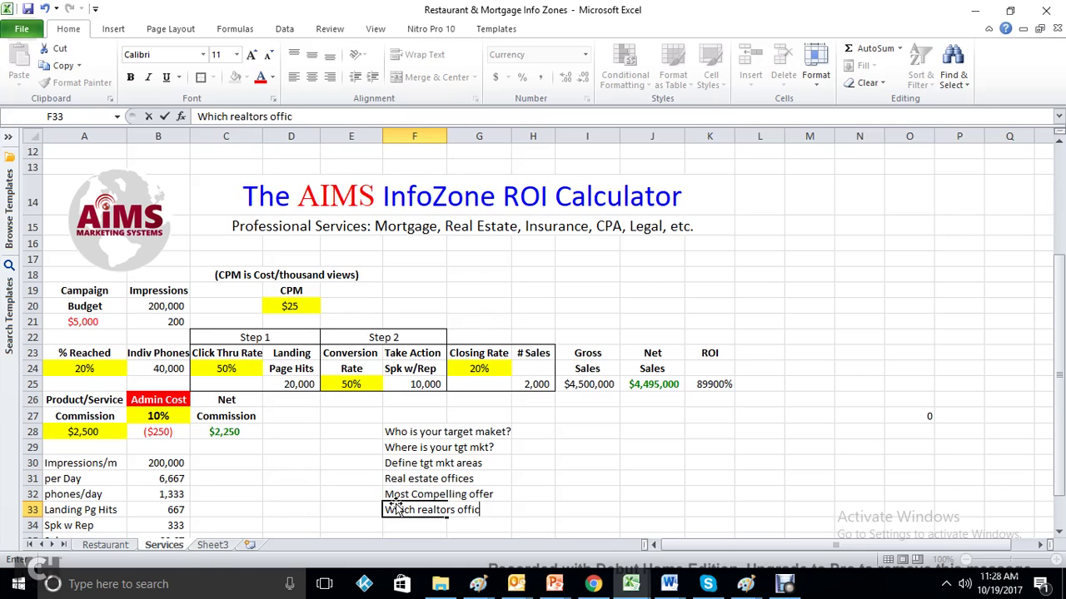
text(es to tgt?)
key(Return)
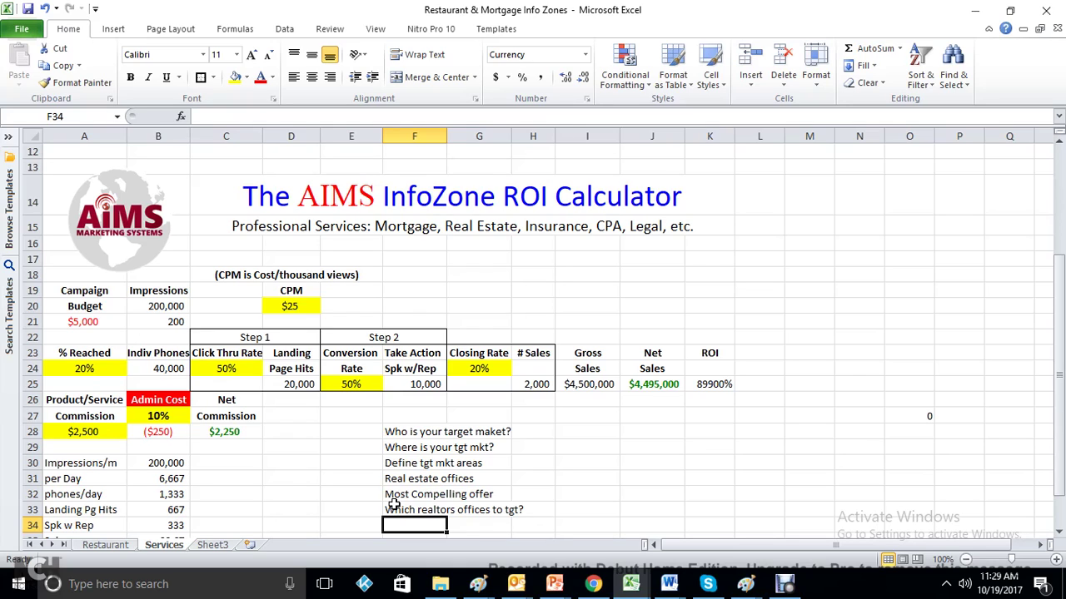
Add the note "Impression is an ad" in cell F34 at the end of the notes list.
click(68, 325)
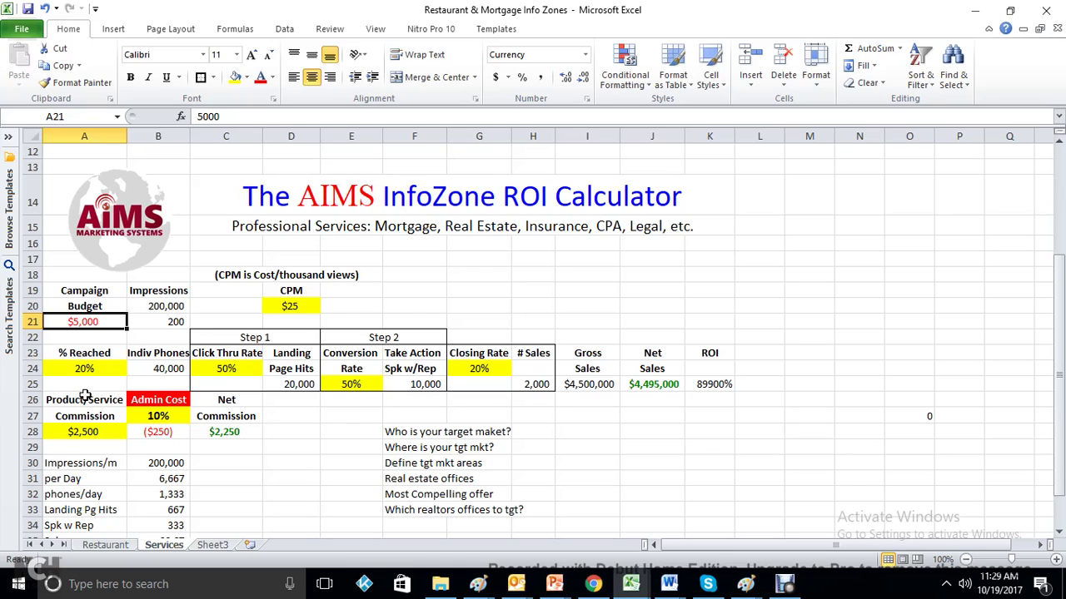
click(288, 306)
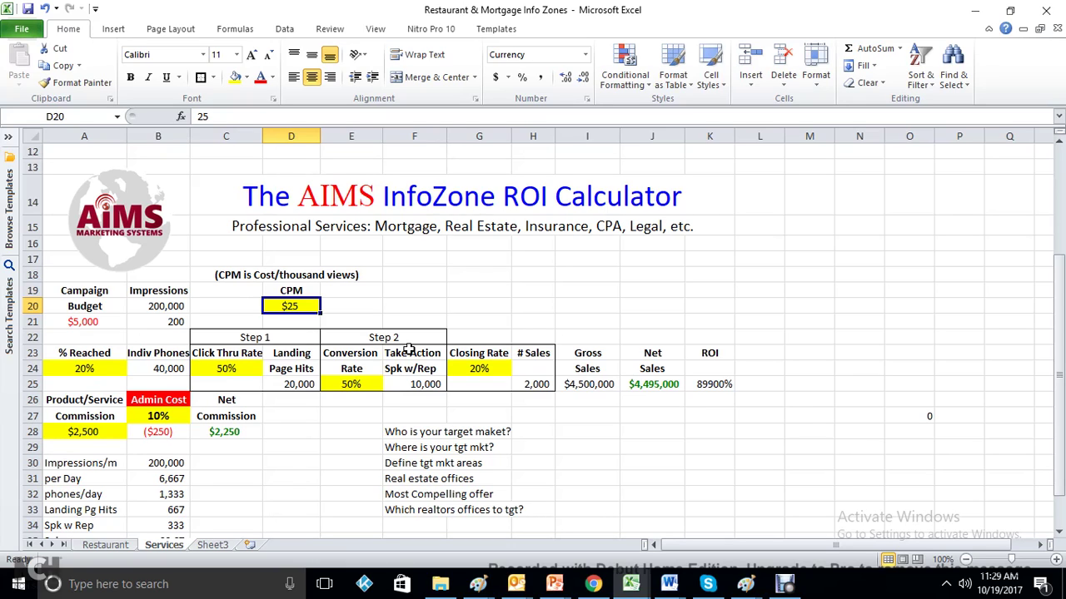
click(403, 521)
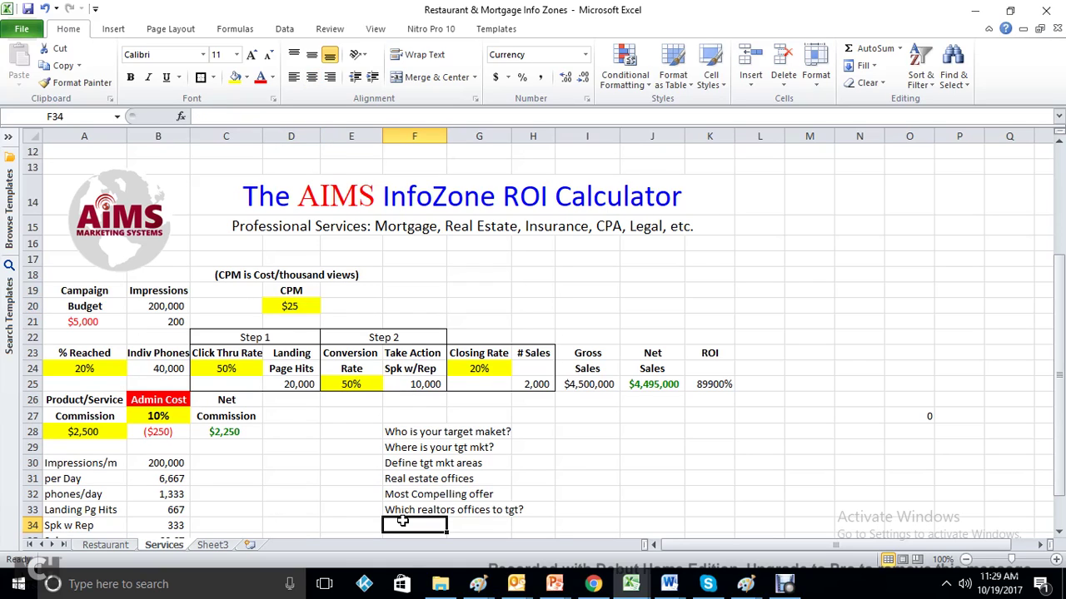
text(Impression)
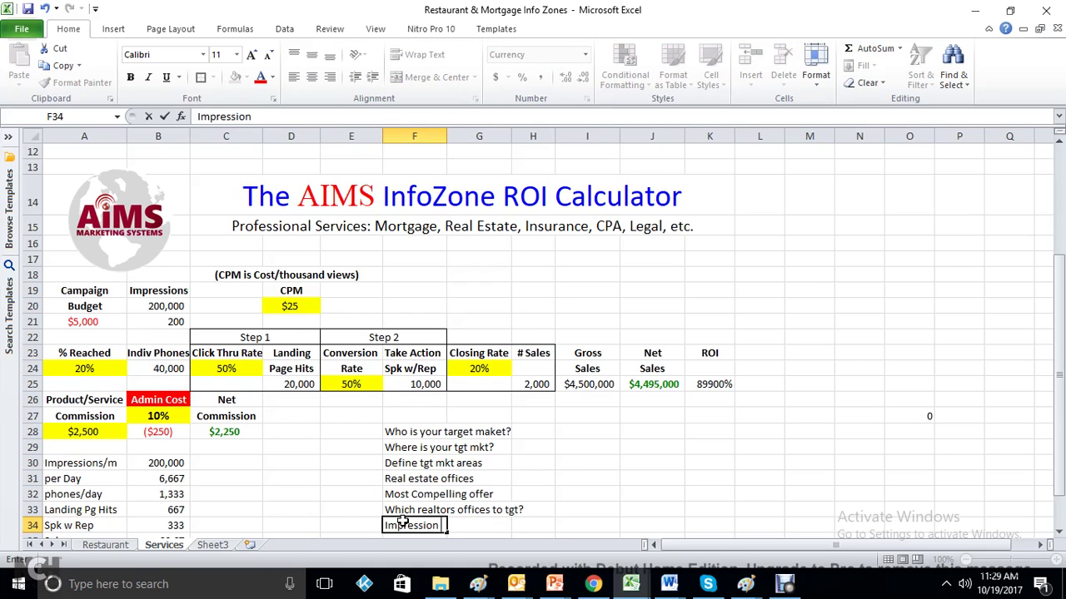
text( is an ad)
key(Return)
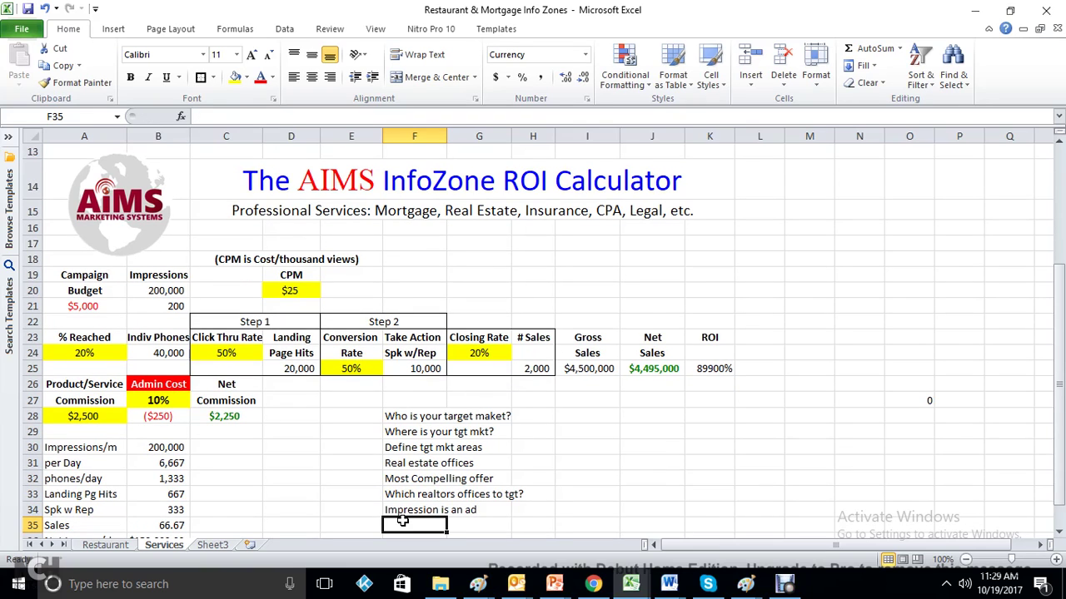
Examine the Impressions formula in cell B20 and the % Reached input in cell A24.
click(158, 289)
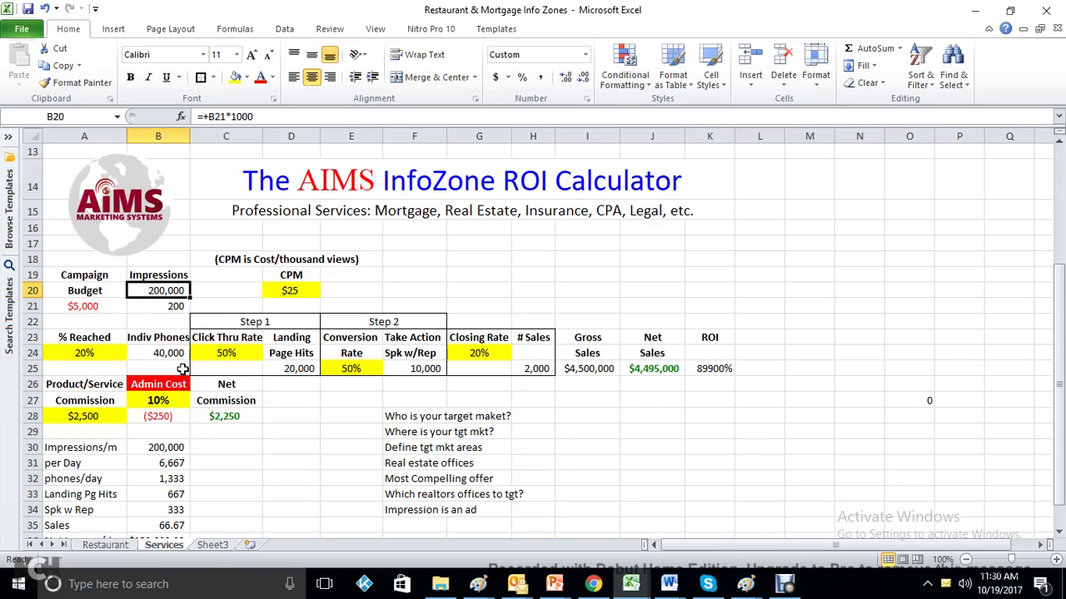
click(91, 355)
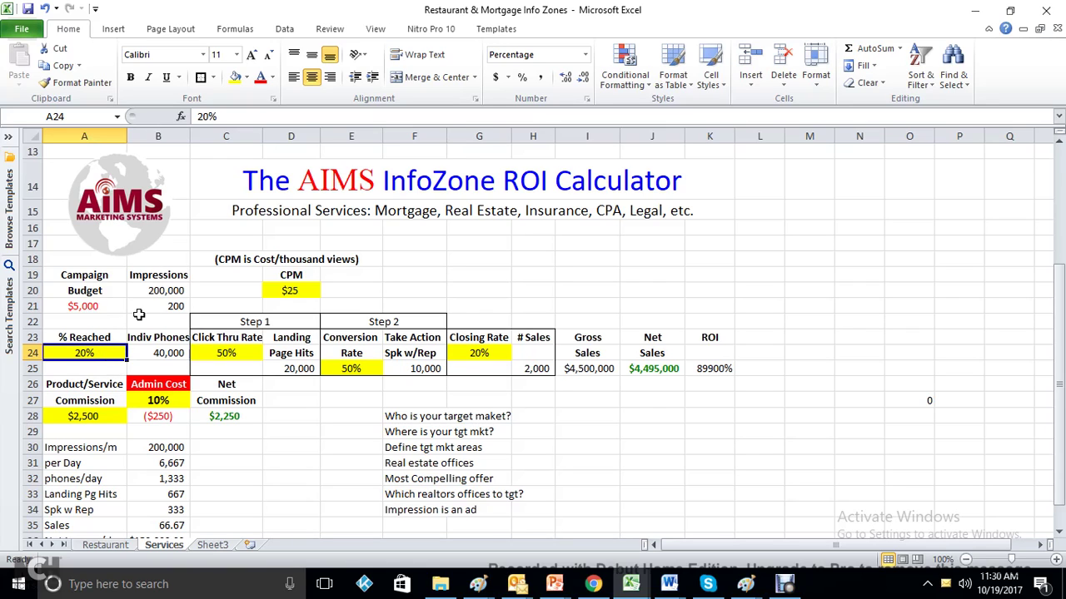
Check the Indiv Phones formula in cell B24 and set % Reached in cell A24 to 10%.
click(143, 348)
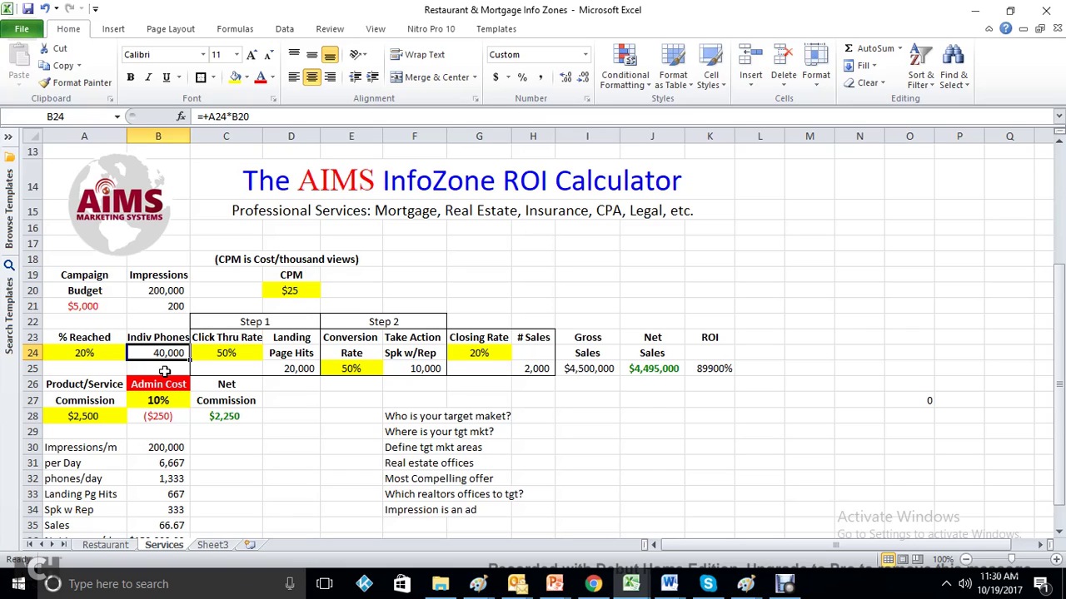
click(83, 353)
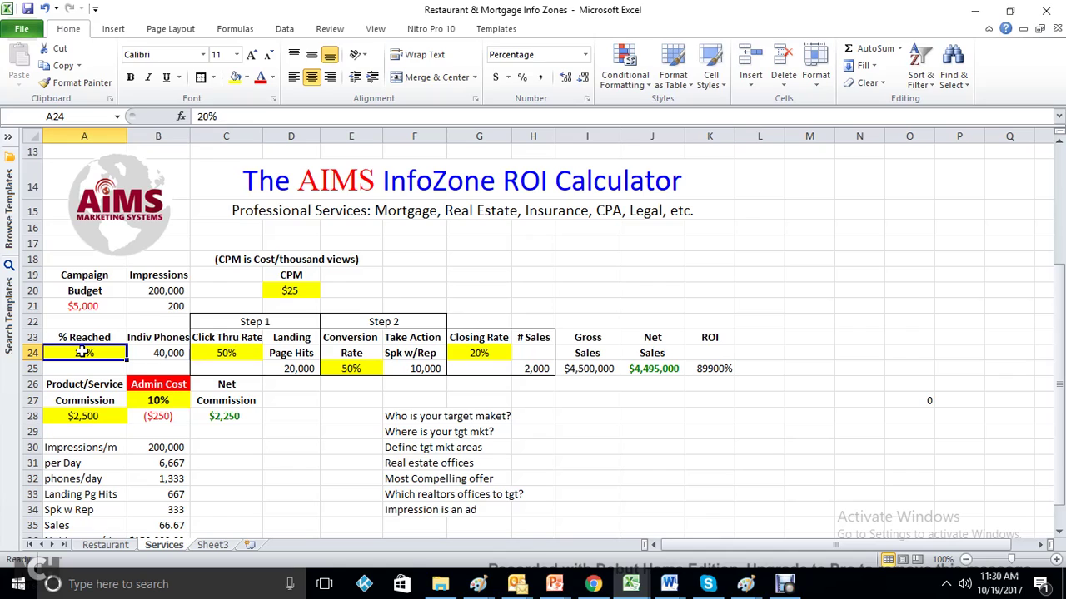
text(10)
key(Return)
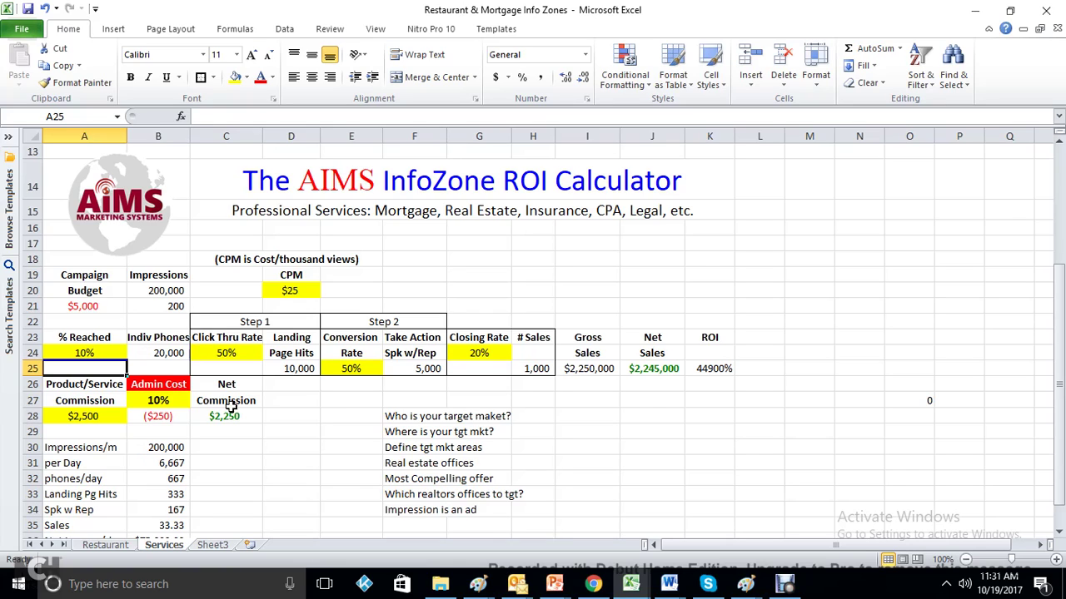
Fill cell F32, holding the "Most Compelling offer" note, with yellow.
click(391, 480)
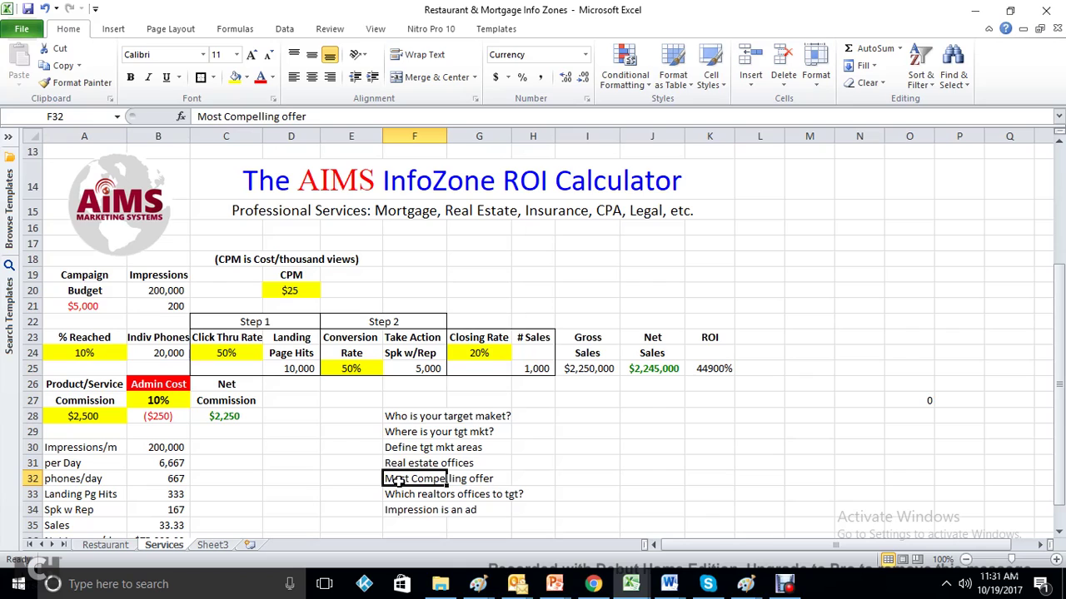
click(234, 76)
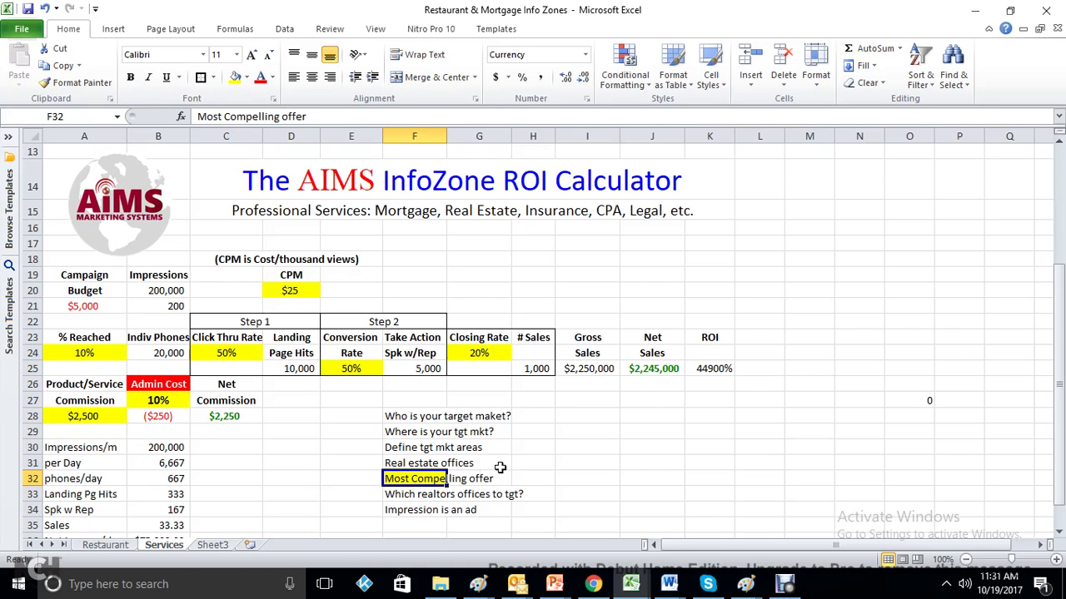
drag(447, 480, 512, 481)
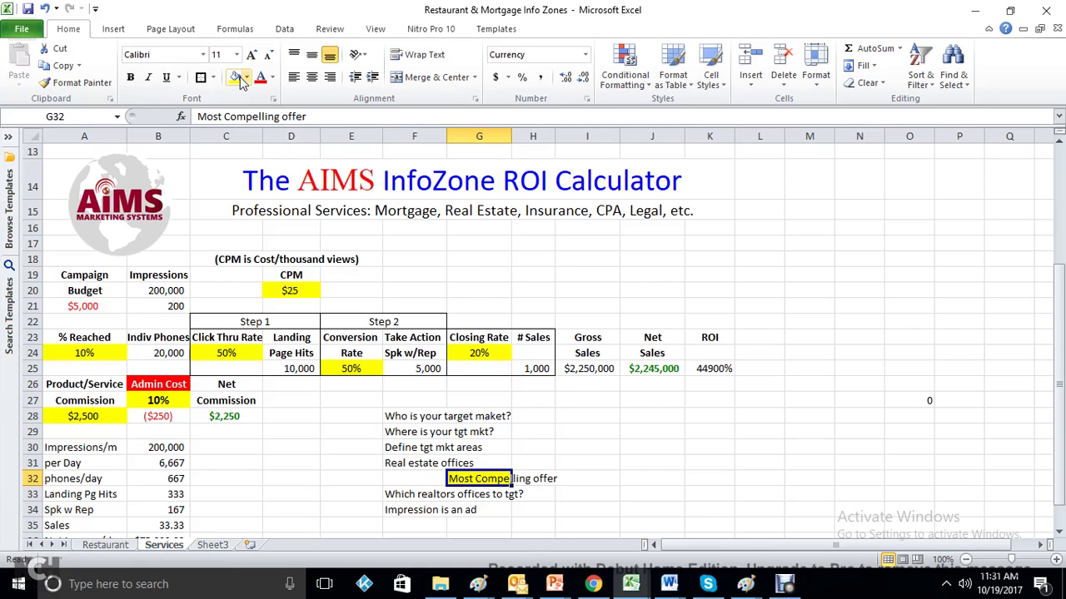
click(795, 479)
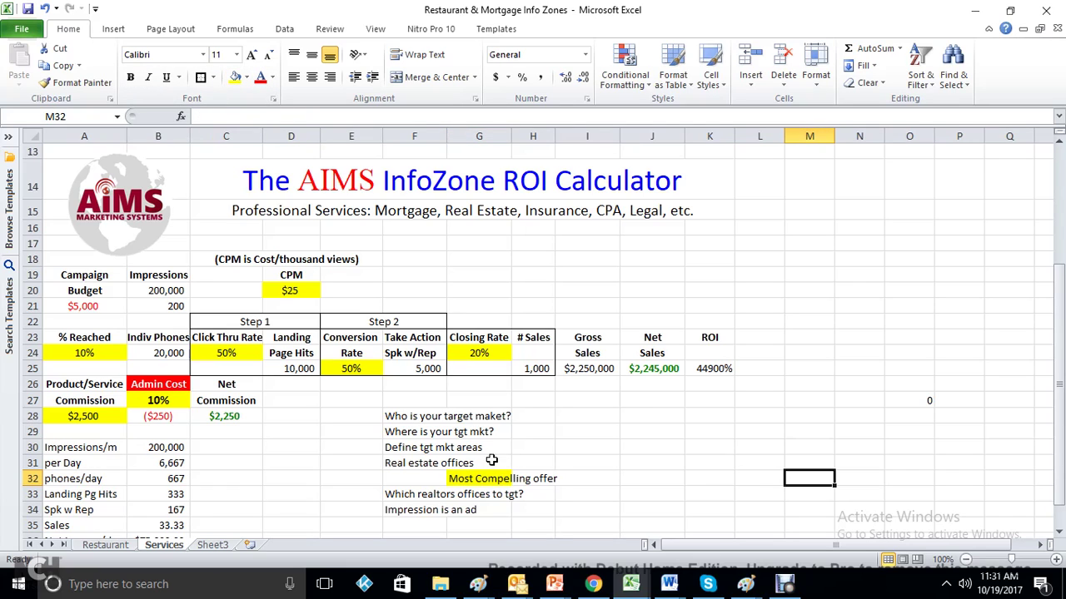
click(454, 479)
drag(447, 481, 408, 481)
click(574, 448)
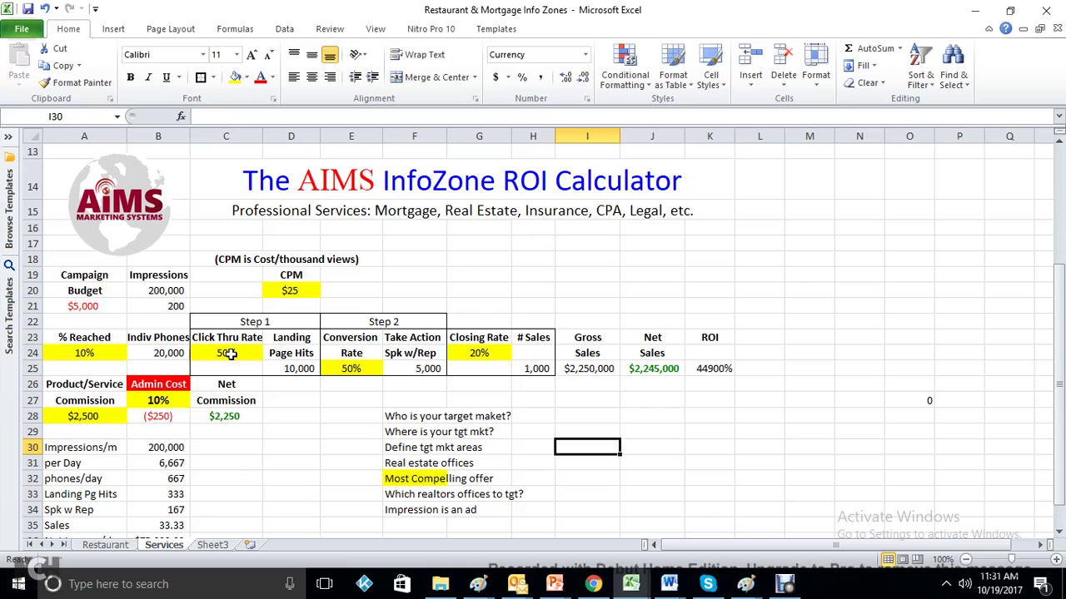
Extend the yellow fill across F32:G32 to highlight the whole "Most Compelling offer" note.
drag(393, 478, 467, 480)
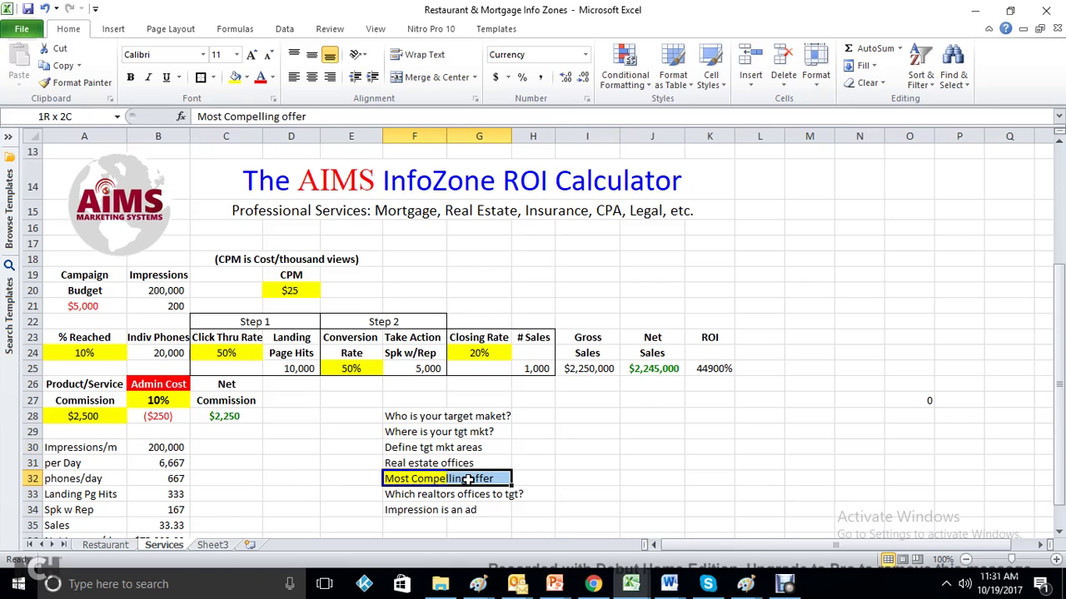
click(235, 78)
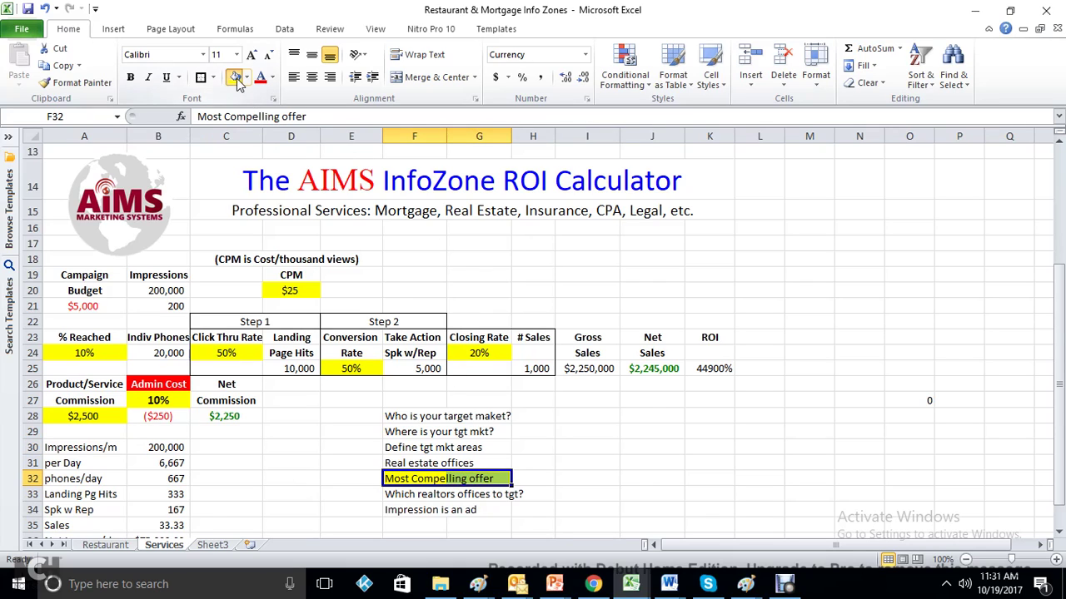
click(591, 415)
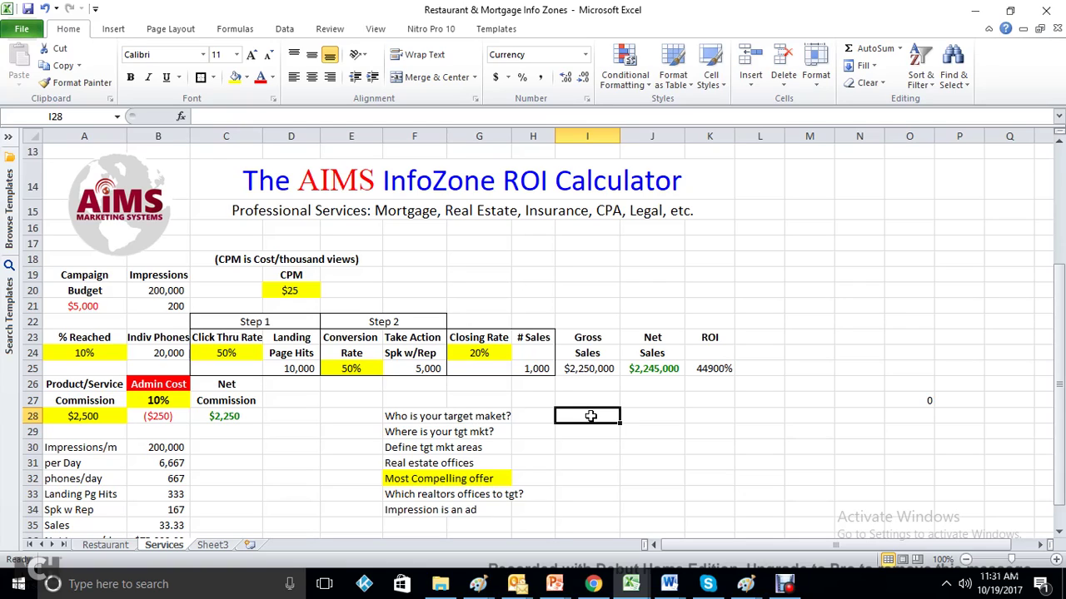
Add the note "Landing Page" in cell F35, below the impression line.
click(401, 522)
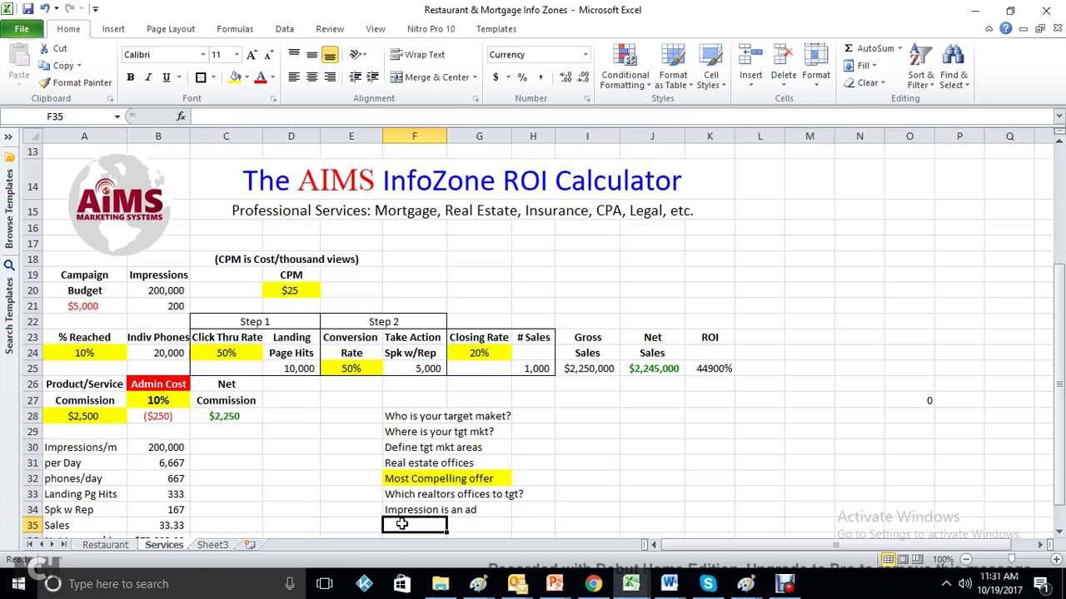
text(La)
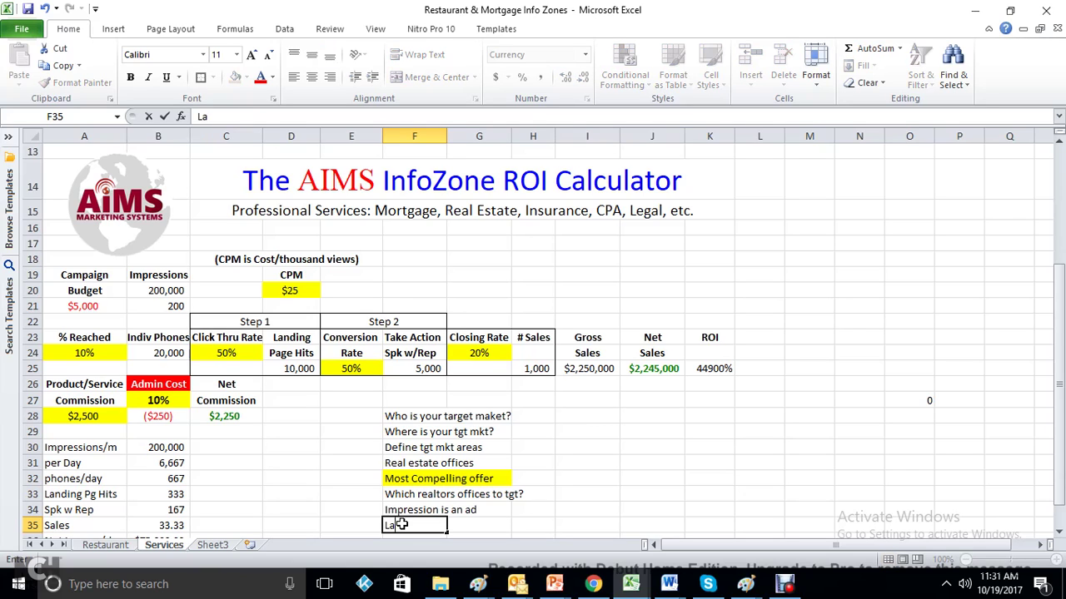
text(nding Page)
key(Return)
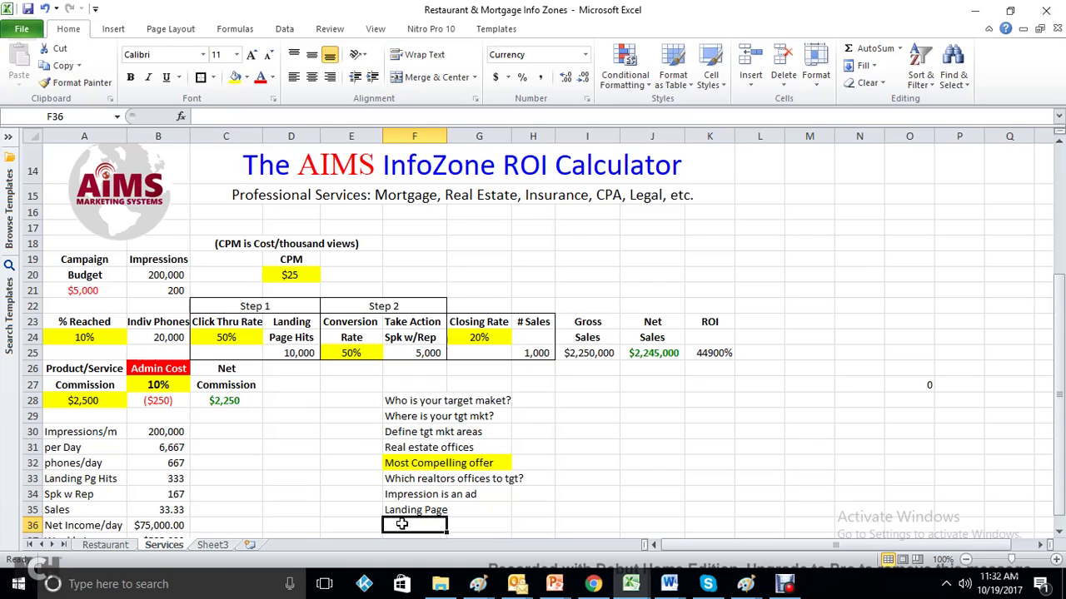
Examine the Indiv Phones, Impressions and Landing Page Hits formulas along with the Click Thru Rate input and the Conversion Rate heading.
click(173, 337)
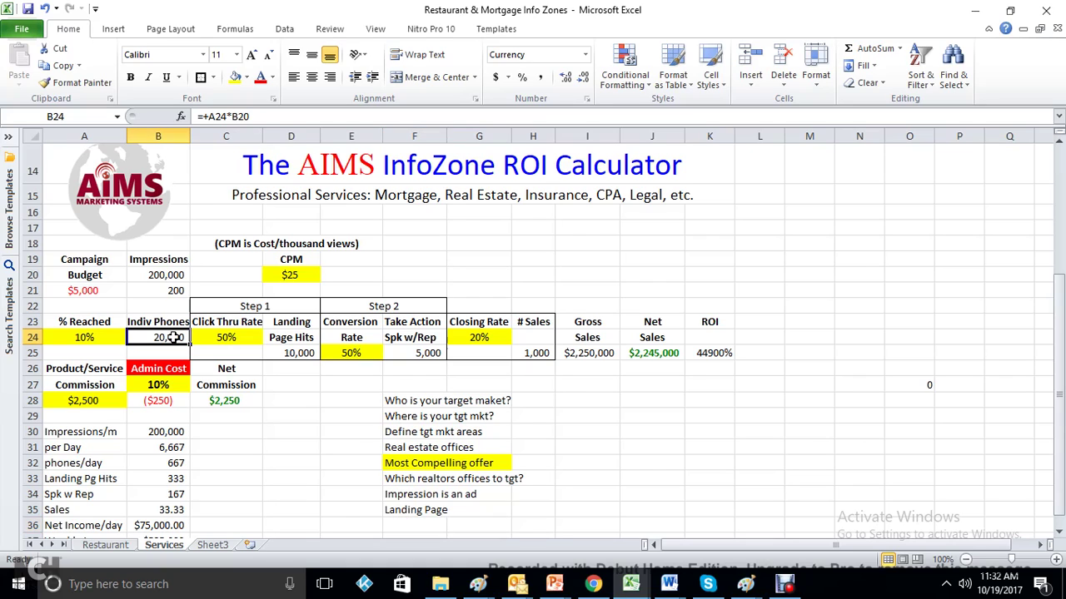
click(171, 278)
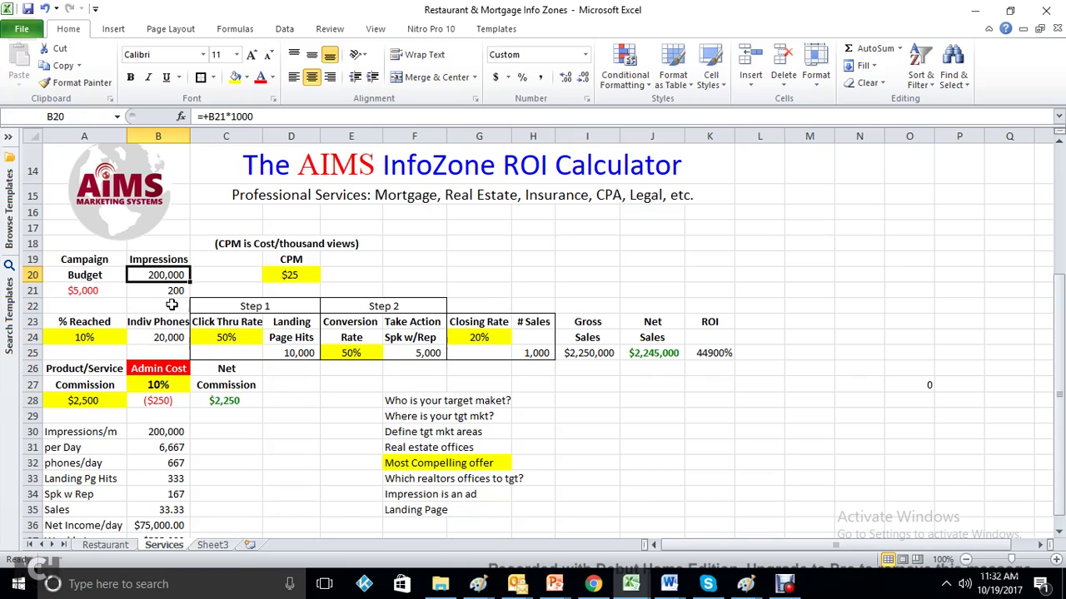
click(167, 337)
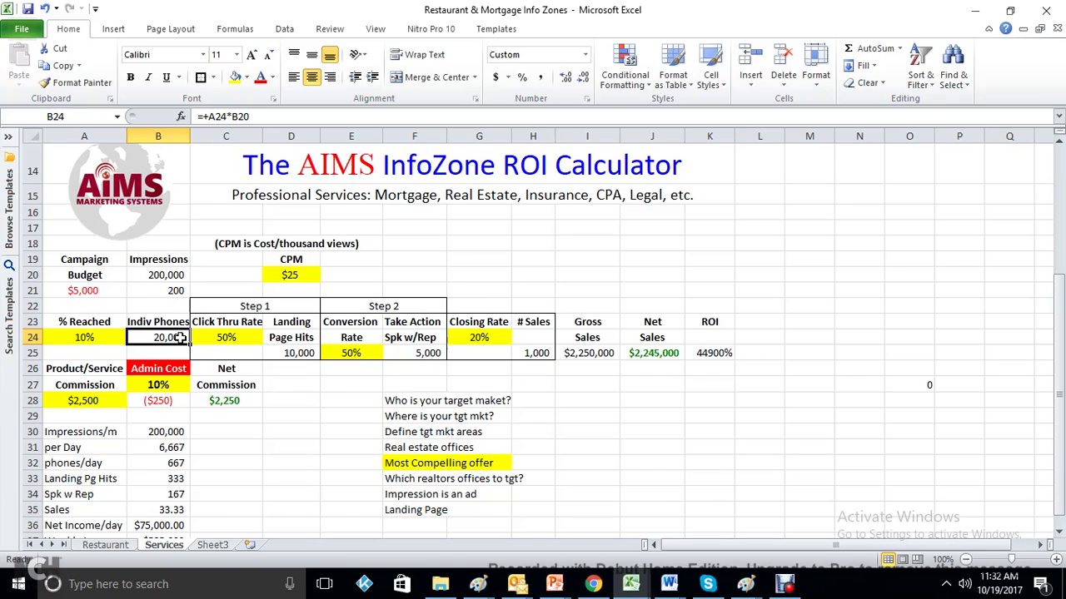
click(247, 337)
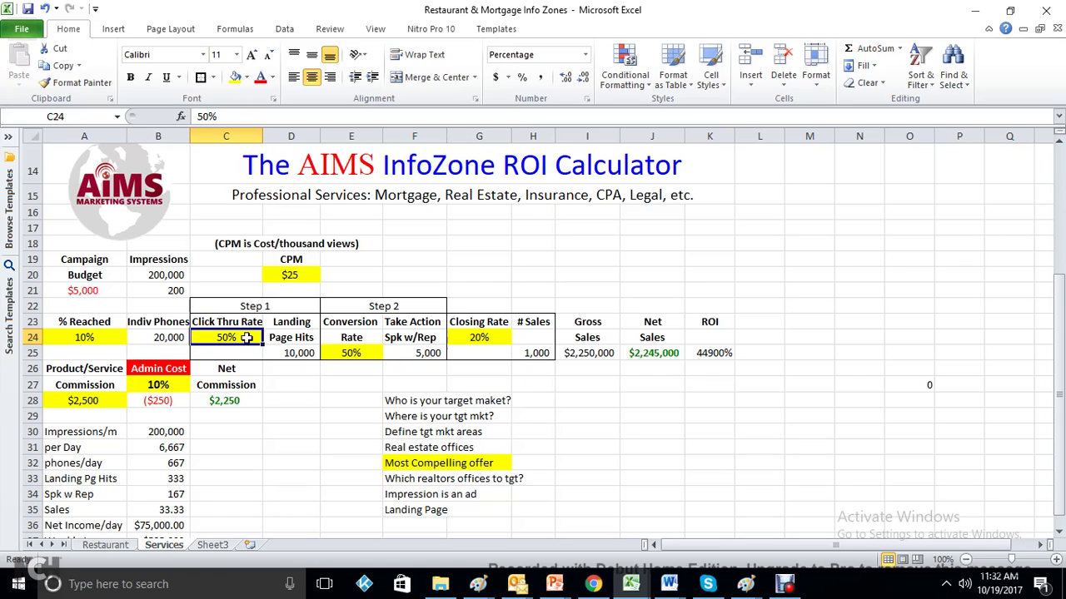
click(367, 324)
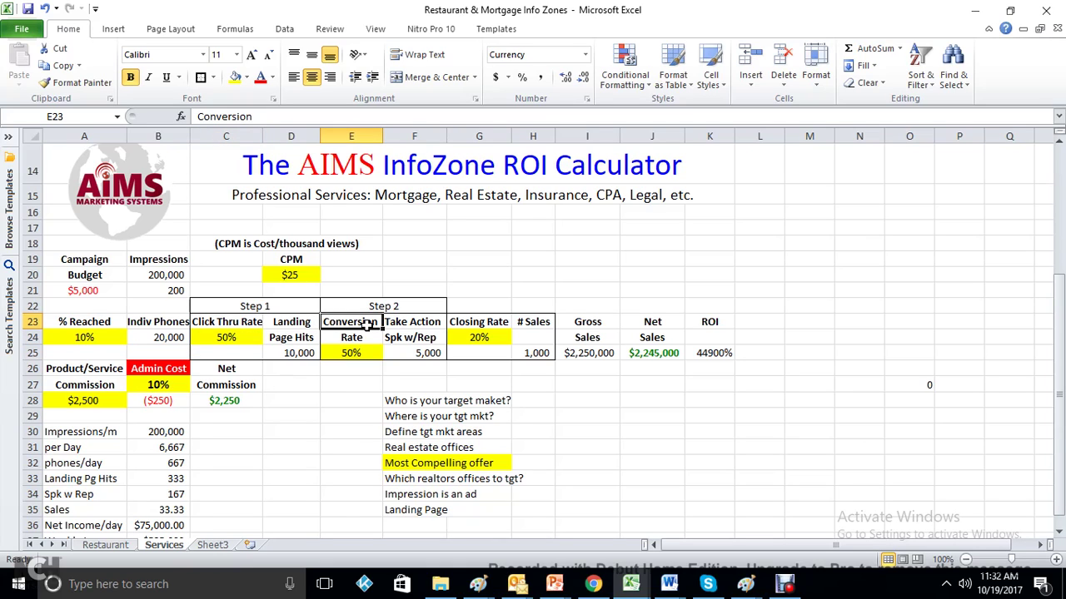
click(315, 354)
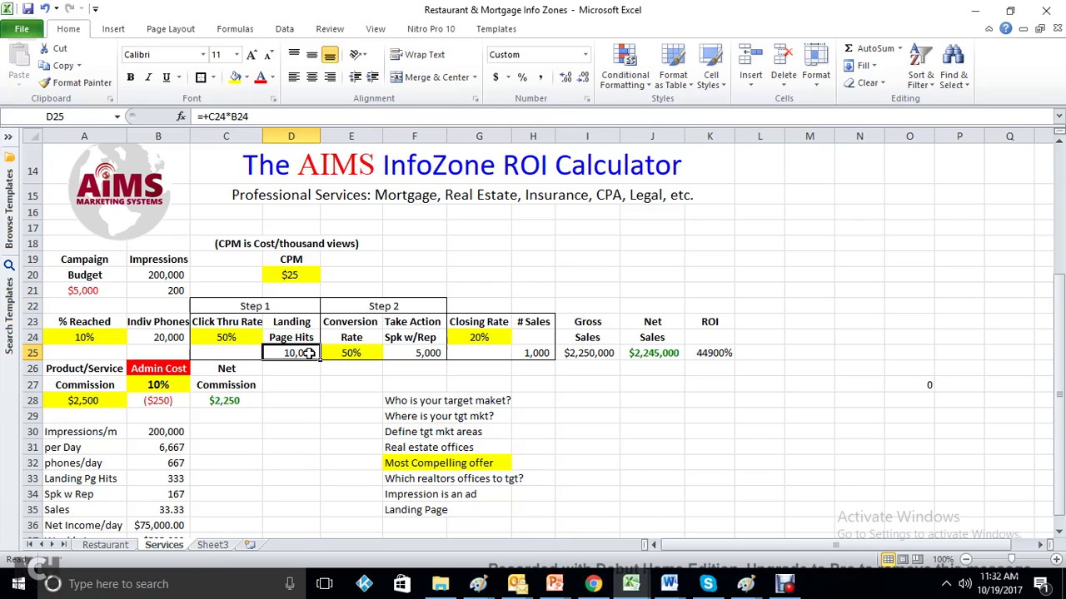
Set the Click Thru Rate in cell C24 to 25%.
click(233, 337)
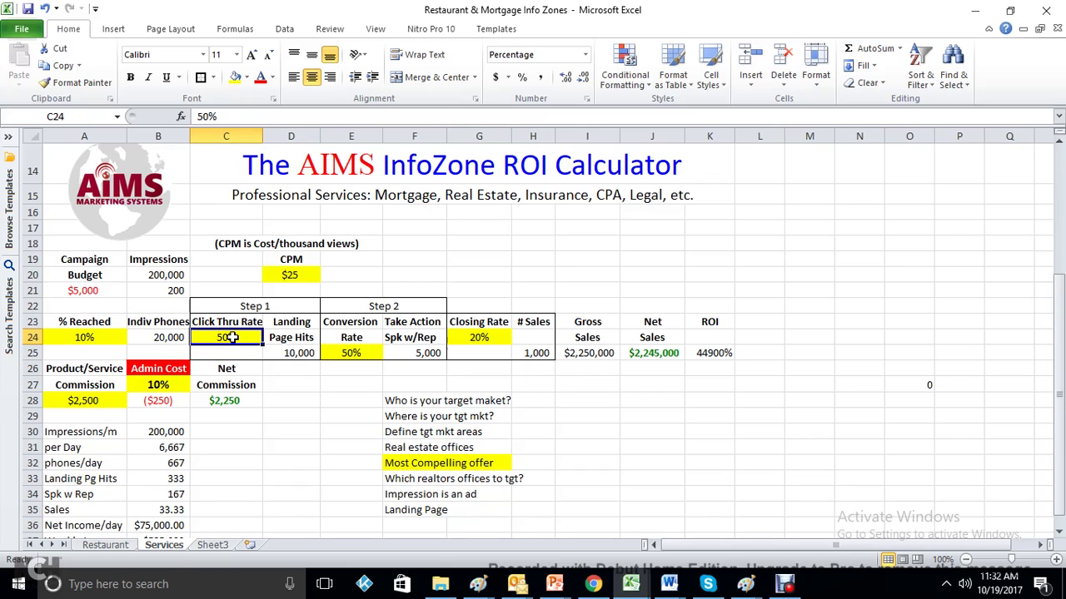
text(25)
key(Return)
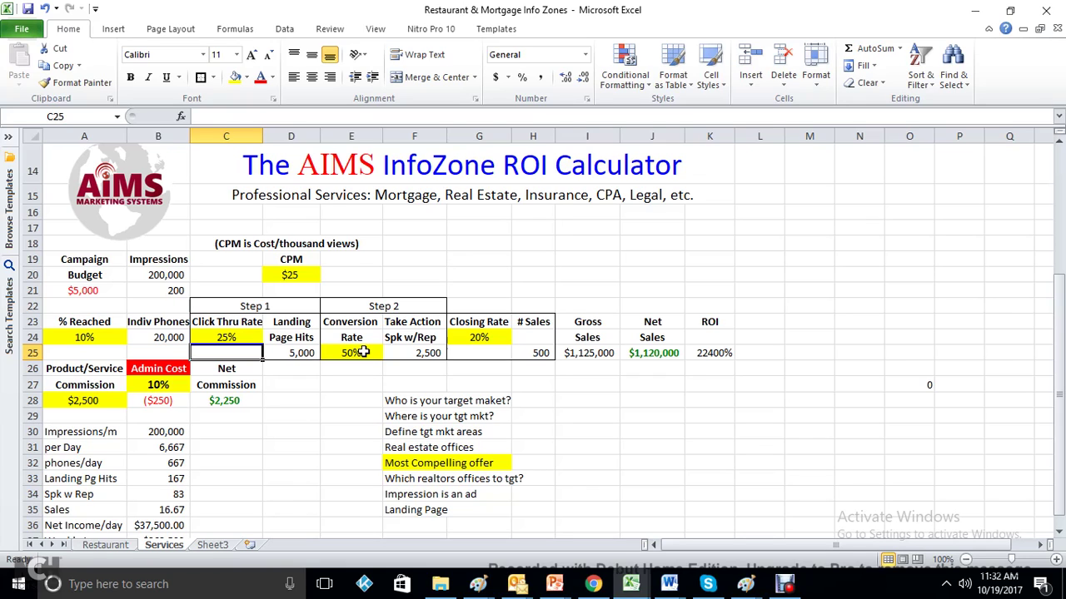
Check the Take Action formula in cell F25 and set the Conversion Rate in cell E25 to 25%.
click(363, 352)
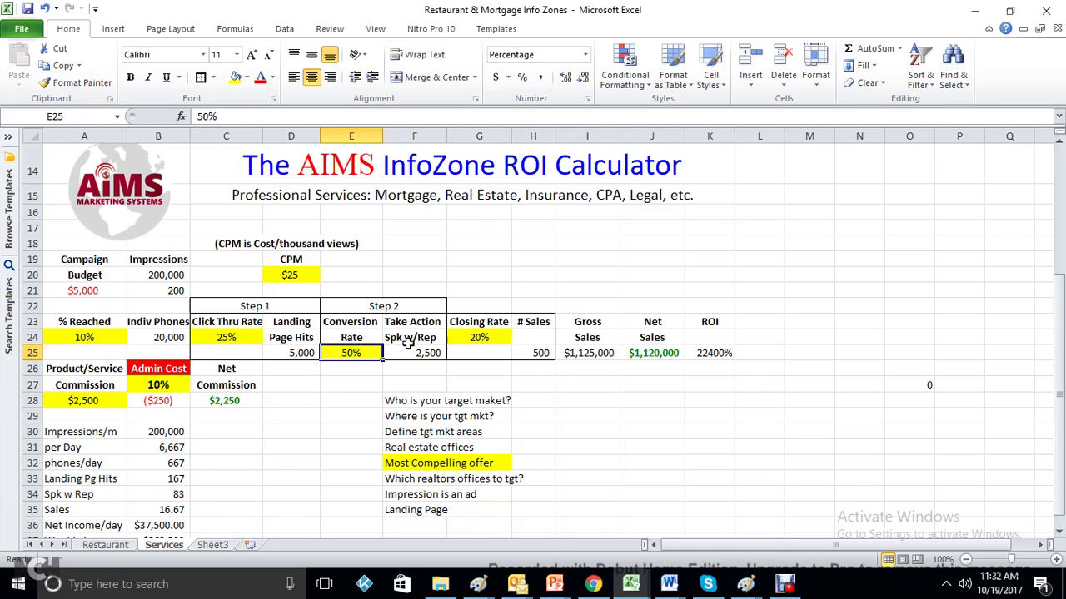
click(432, 353)
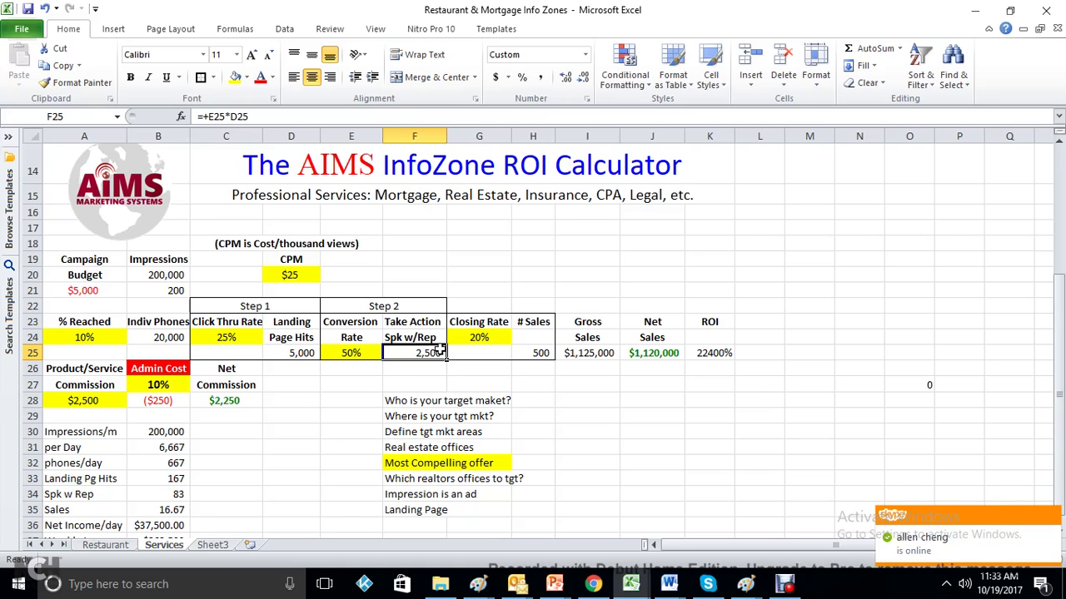
click(356, 353)
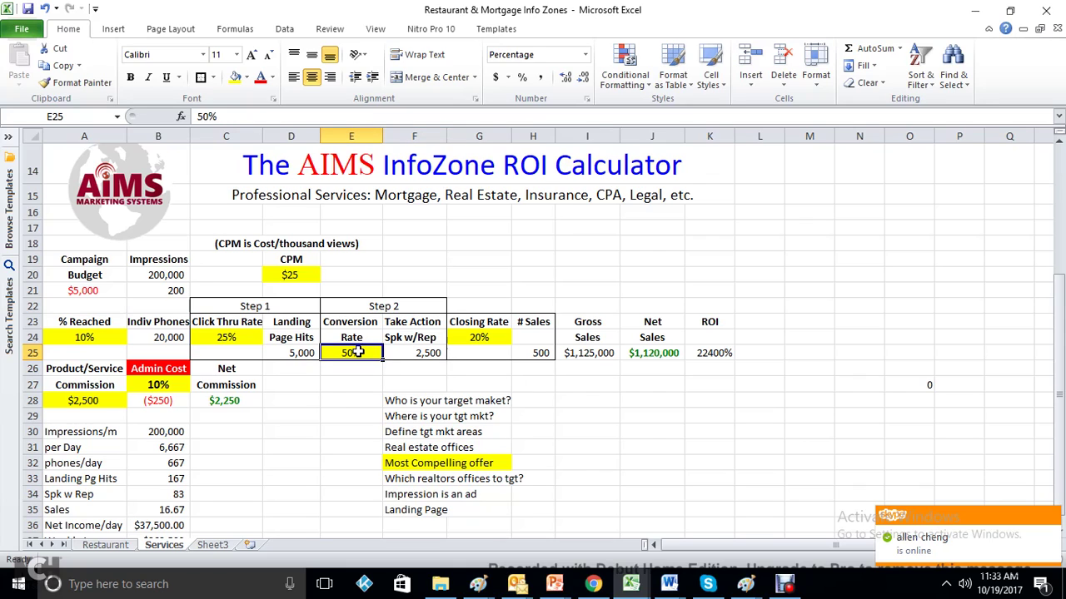
text(25)
key(Return)
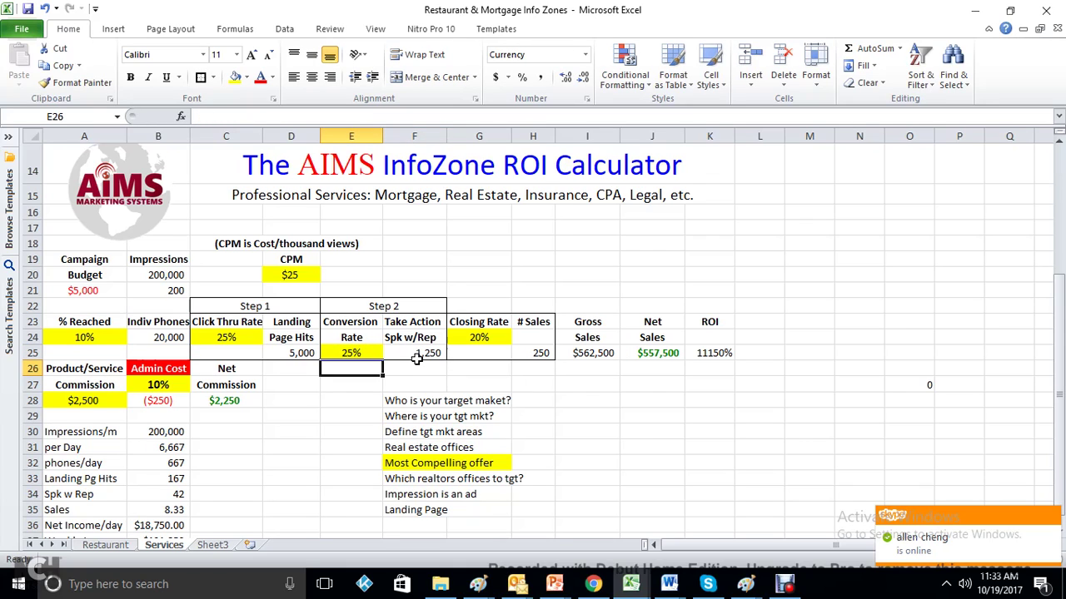
Set the Conversion Rate in cell E25 to 20%.
click(370, 353)
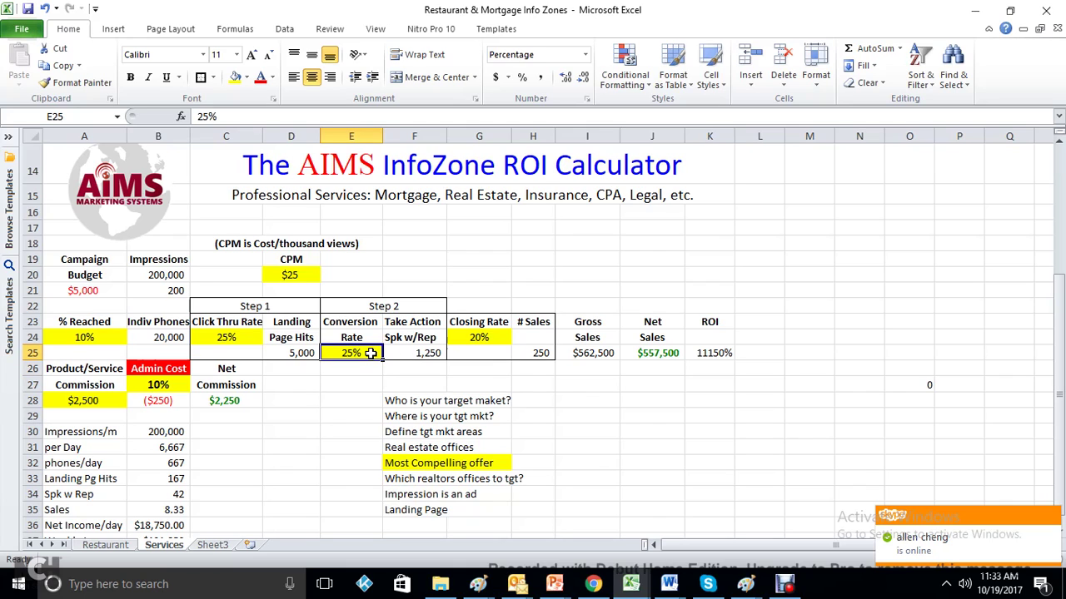
text(20)
key(Return)
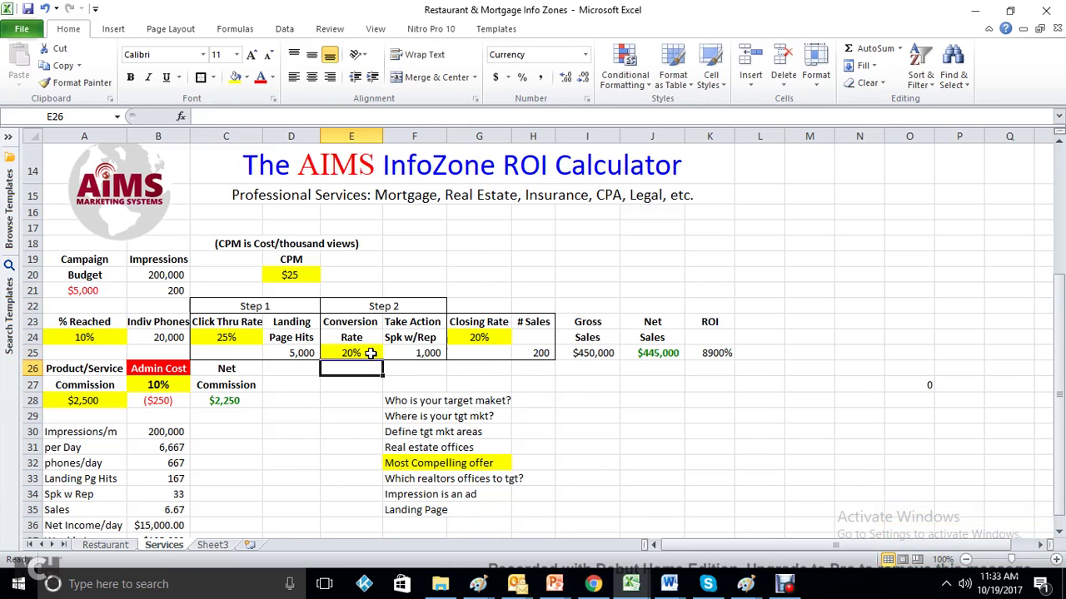
Check the Take Action Spk w/Rep formula and set the Closing Rate in cell G24 to 10%.
click(414, 353)
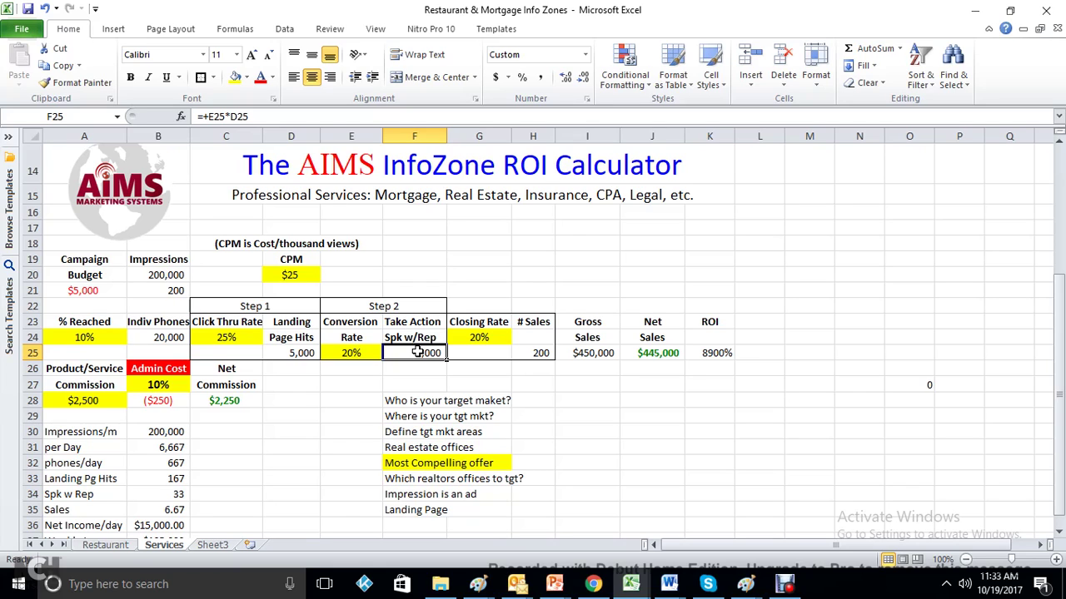
click(473, 338)
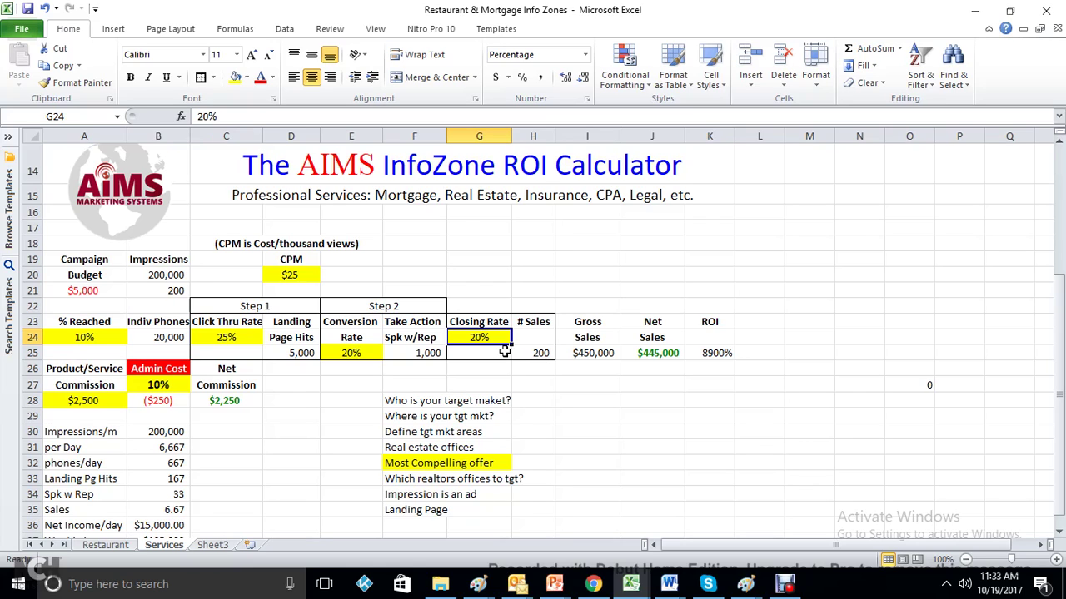
text(10)
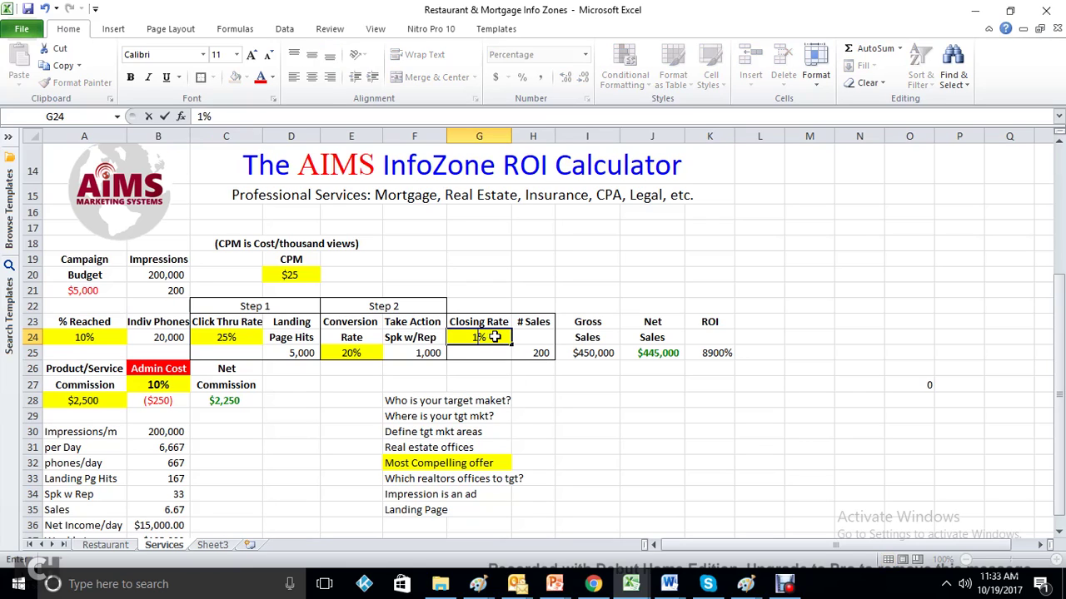
key(Return)
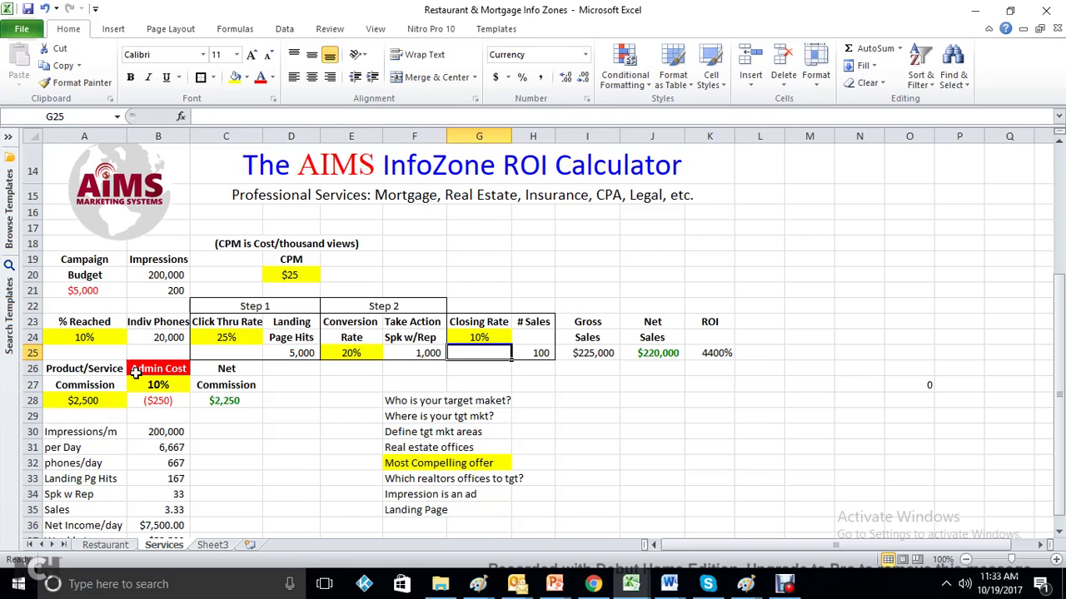
Set the Product/Service Commission in cell A28 to $1,500.
click(106, 401)
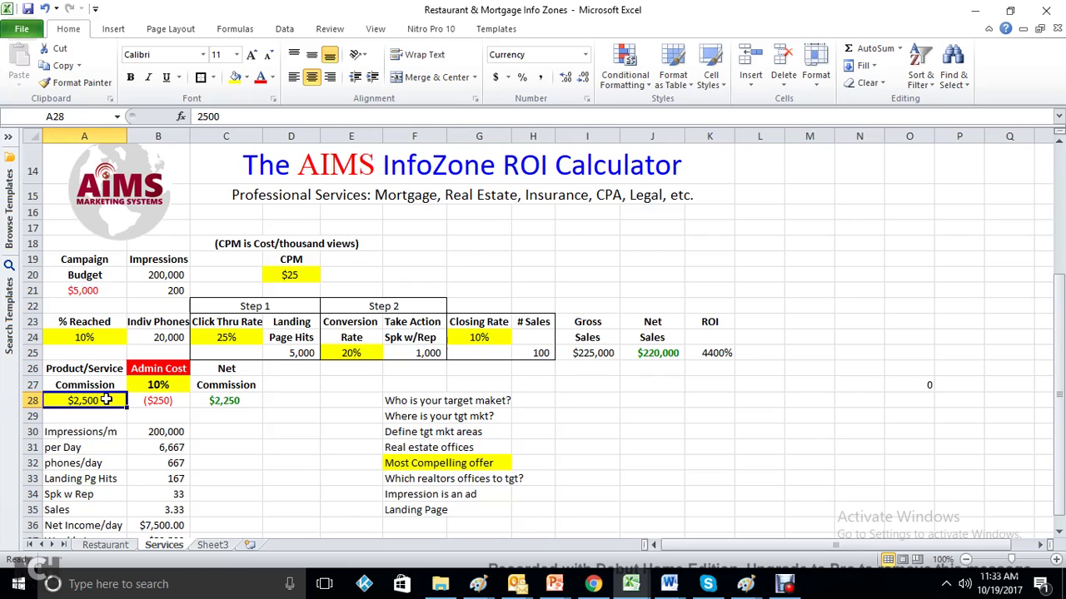
text(1500)
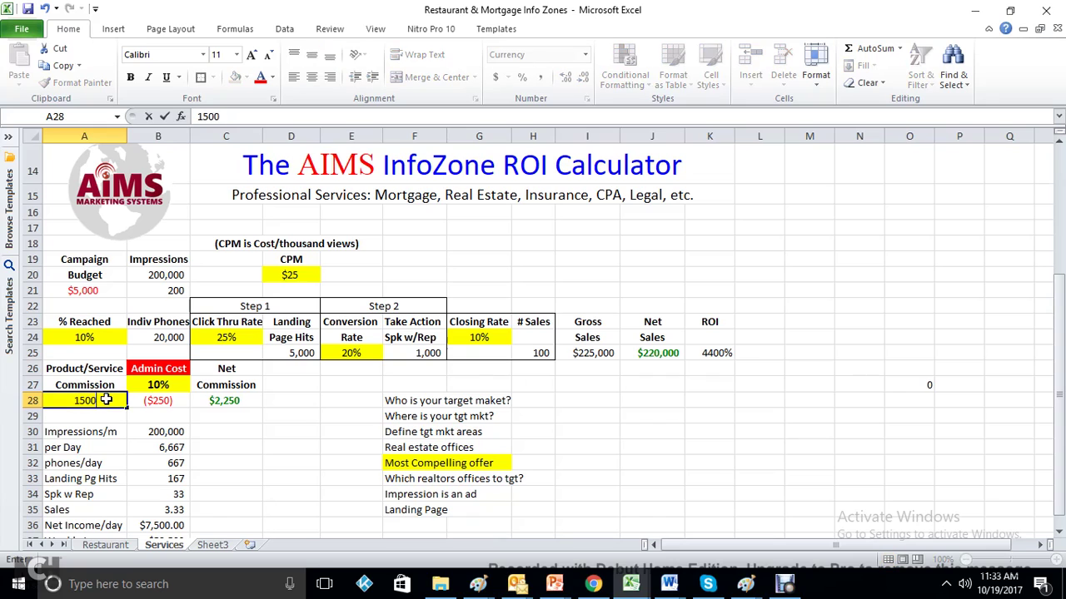
key(Return)
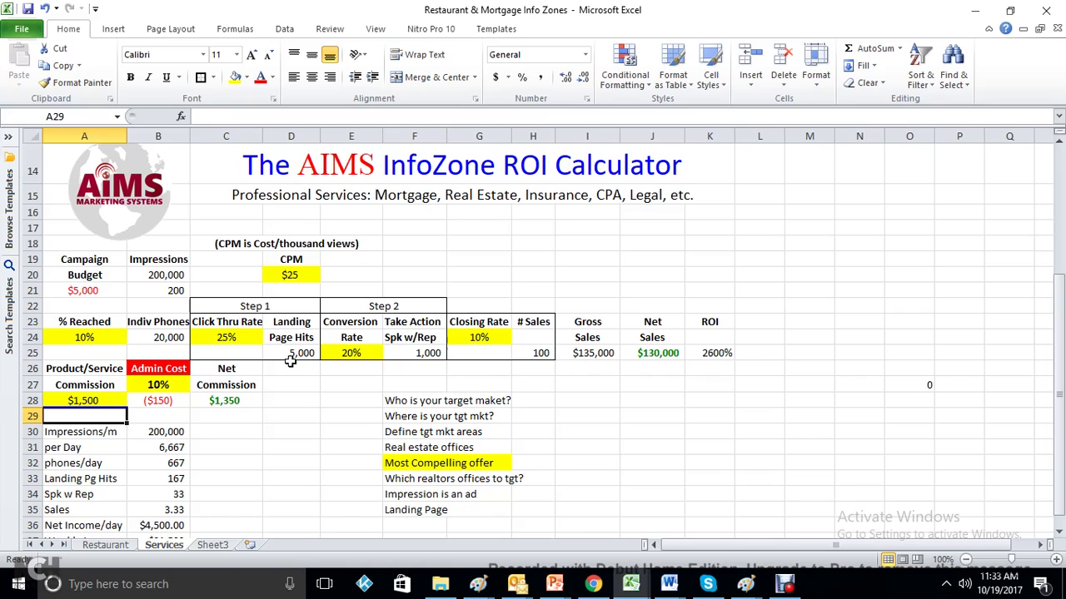
Set the Admin Cost percentage in cell B27 to 20%.
click(170, 388)
text(20)
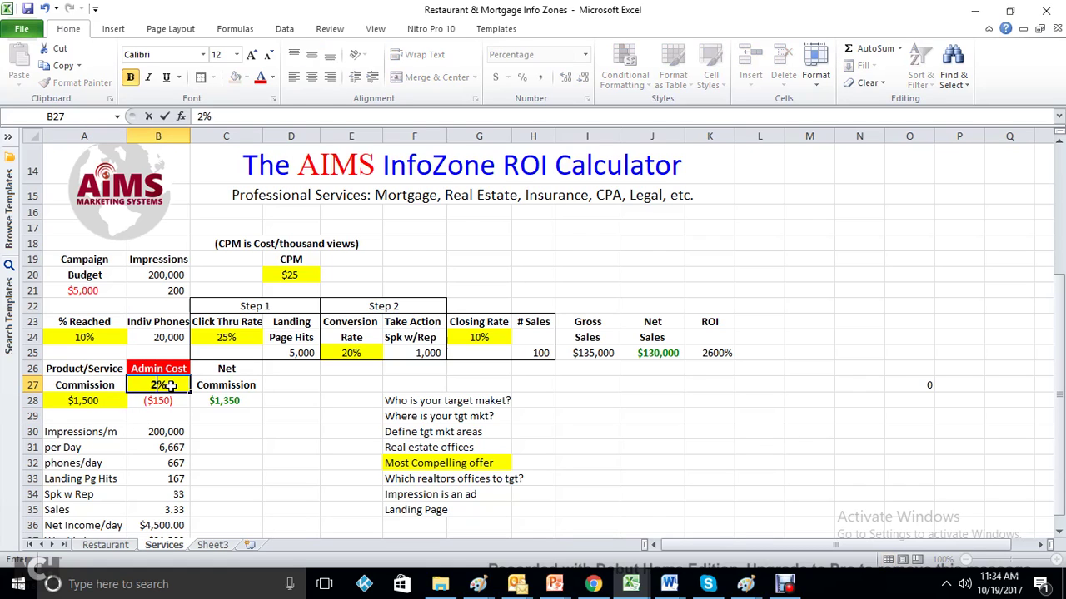
key(Return)
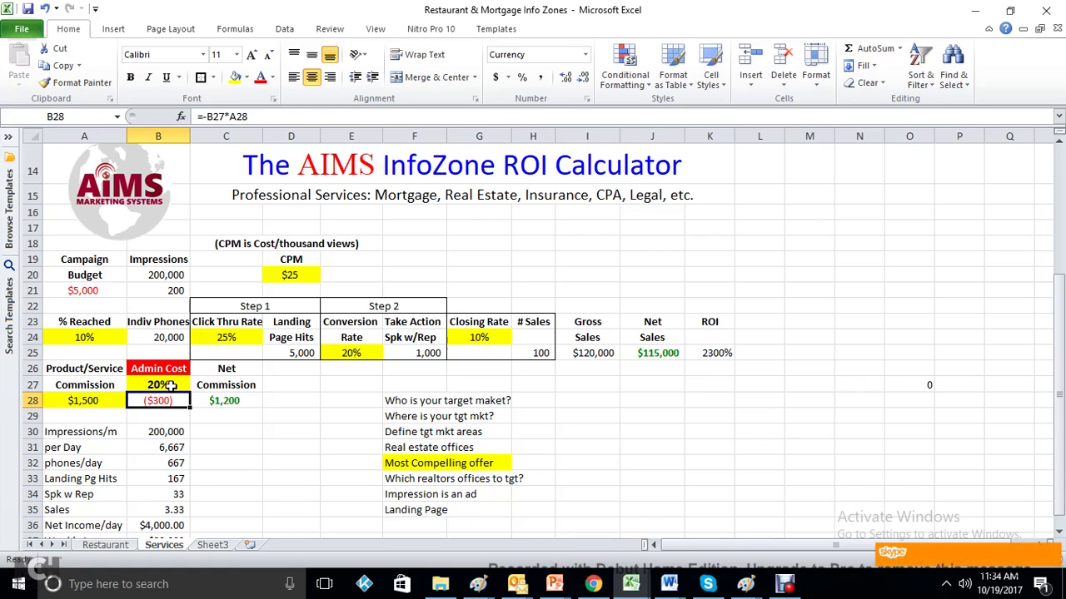
Review the Net Commission, # Sales, Gross Sales and Net Sales formulas along with the Campaign Budget they draw on.
click(233, 403)
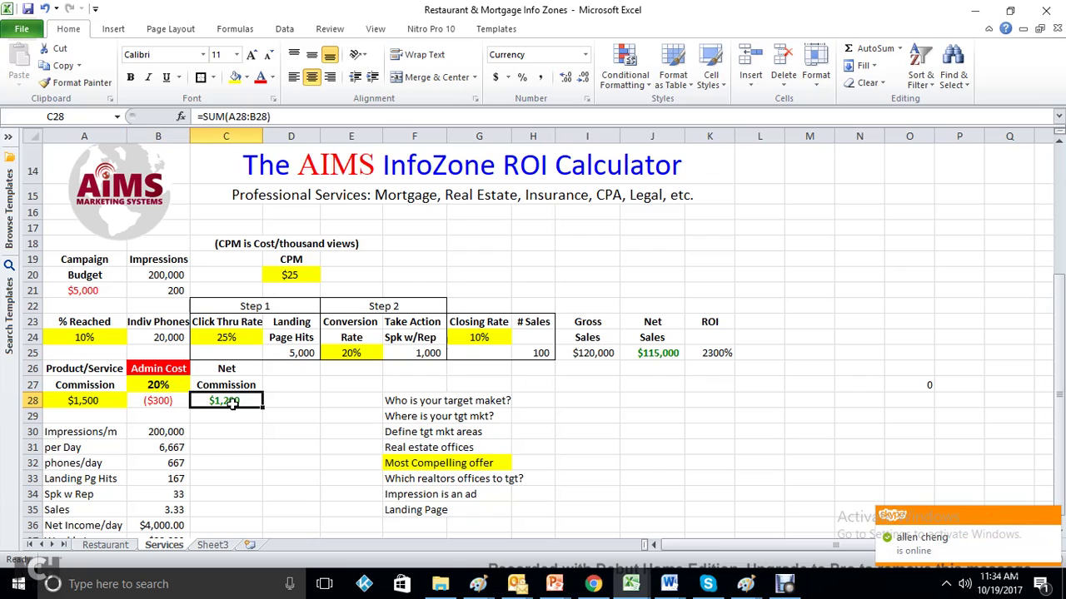
click(541, 351)
click(240, 402)
click(618, 354)
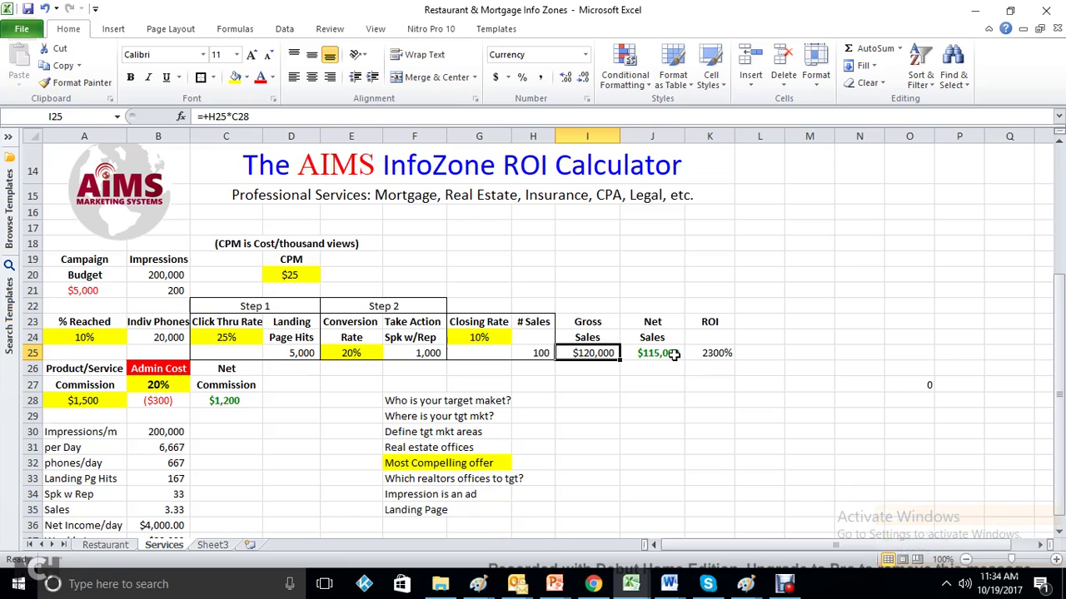
click(673, 355)
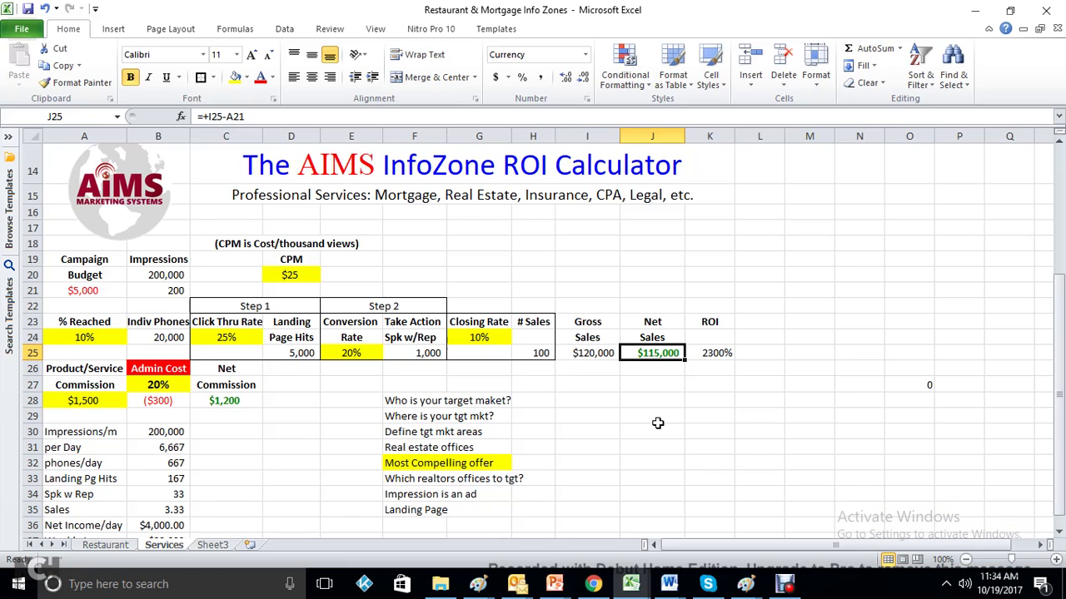
click(105, 293)
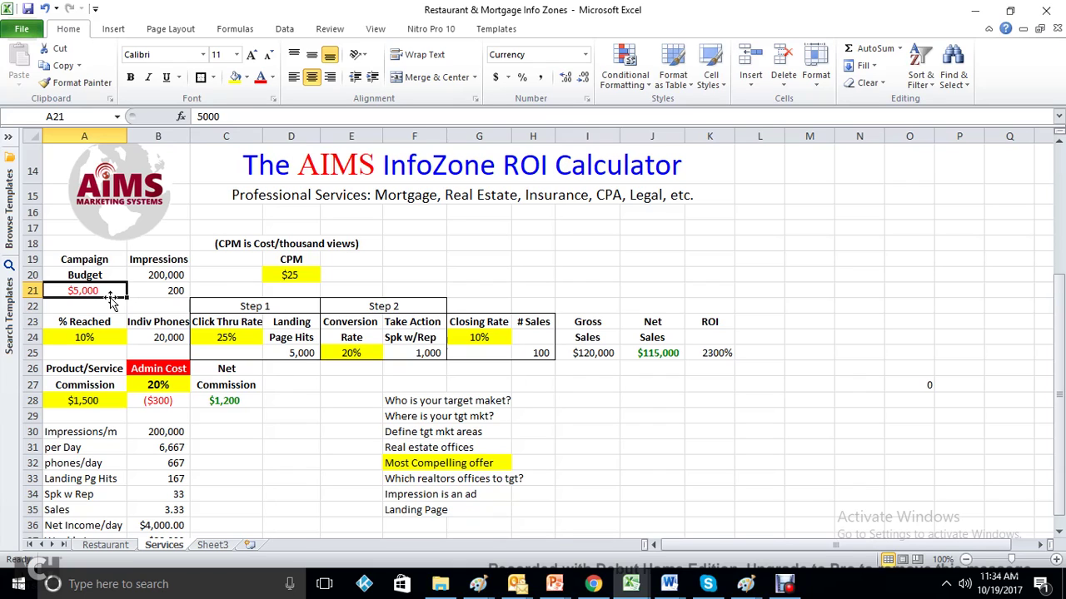
click(648, 353)
Compare the Campaign Budget in cell A21 with the Net Profit/Loss and ROI cells at the end of the monthly breakdown.
scroll(648, 353, down, 1)
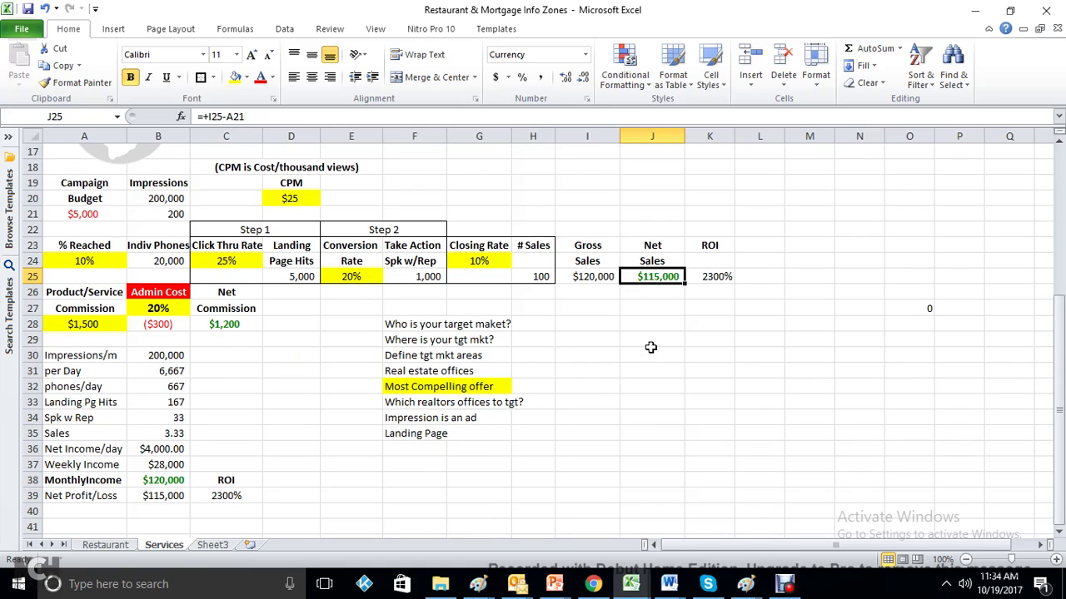
click(93, 216)
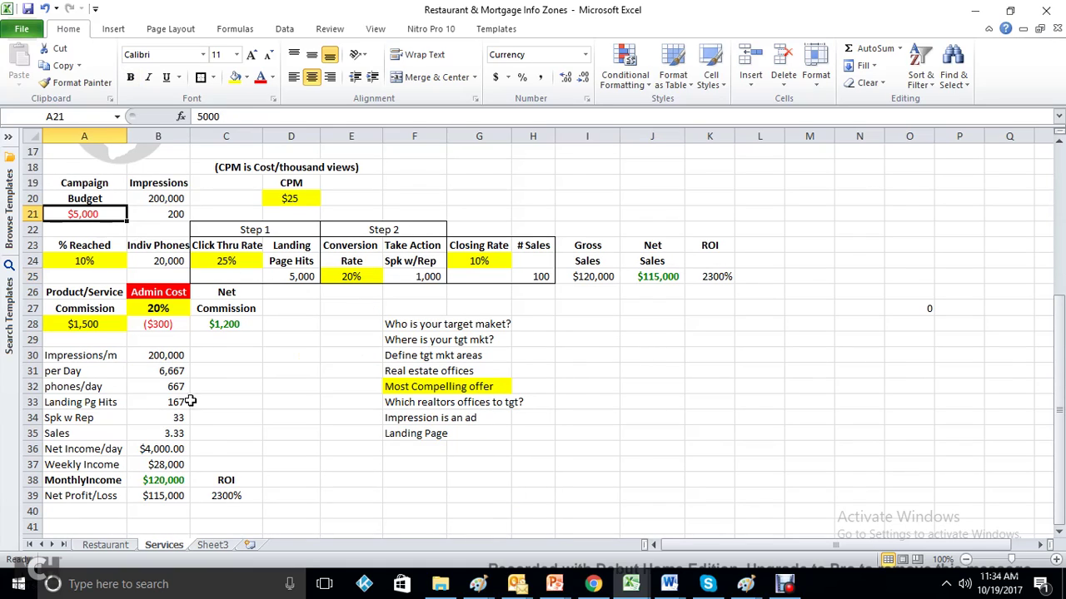
click(213, 494)
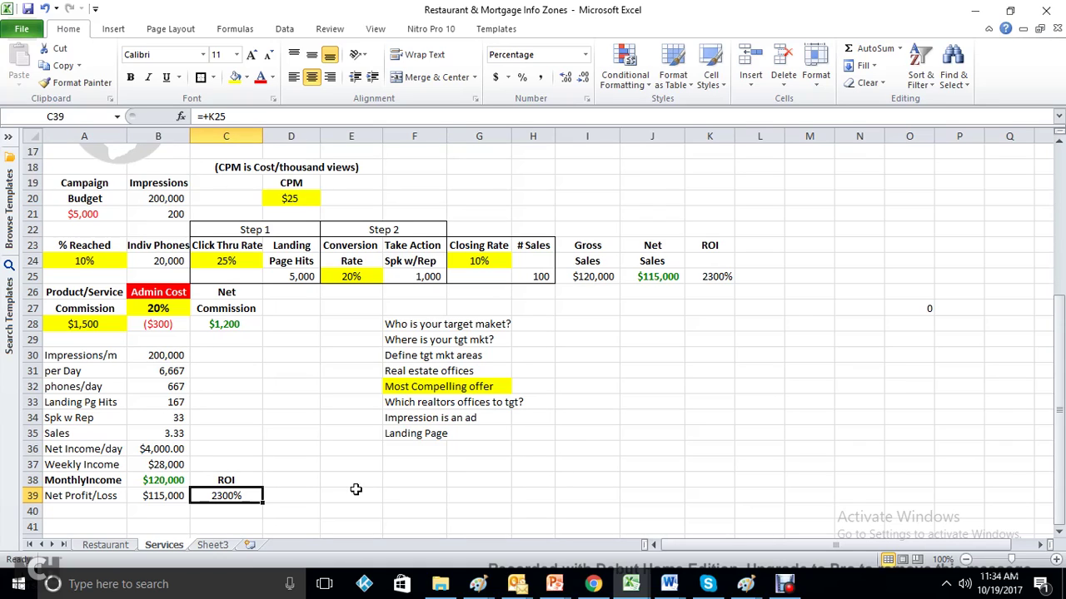
click(176, 496)
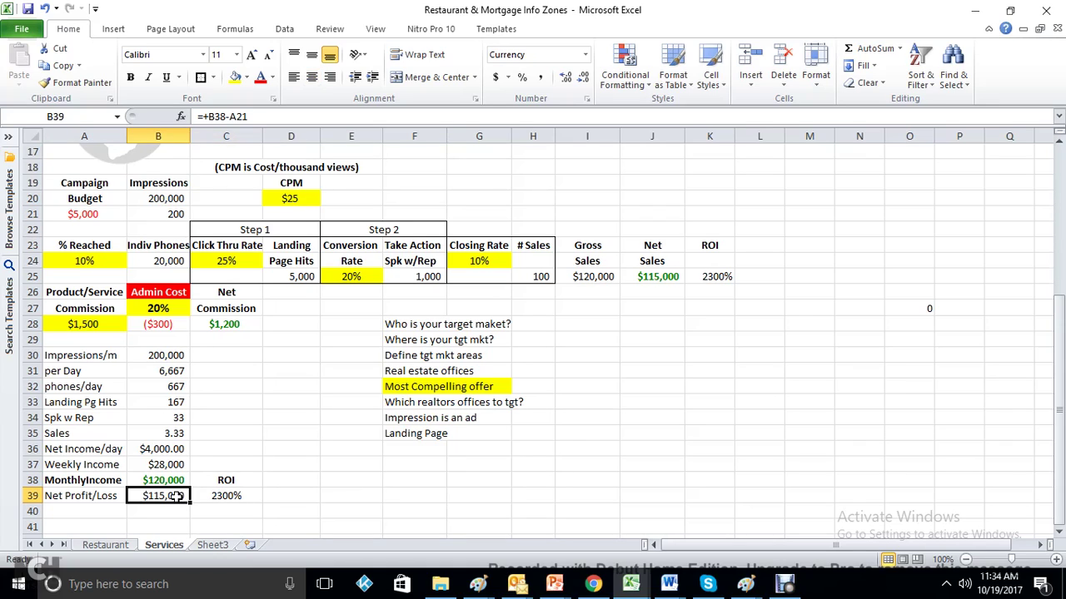
click(75, 218)
click(147, 499)
click(230, 495)
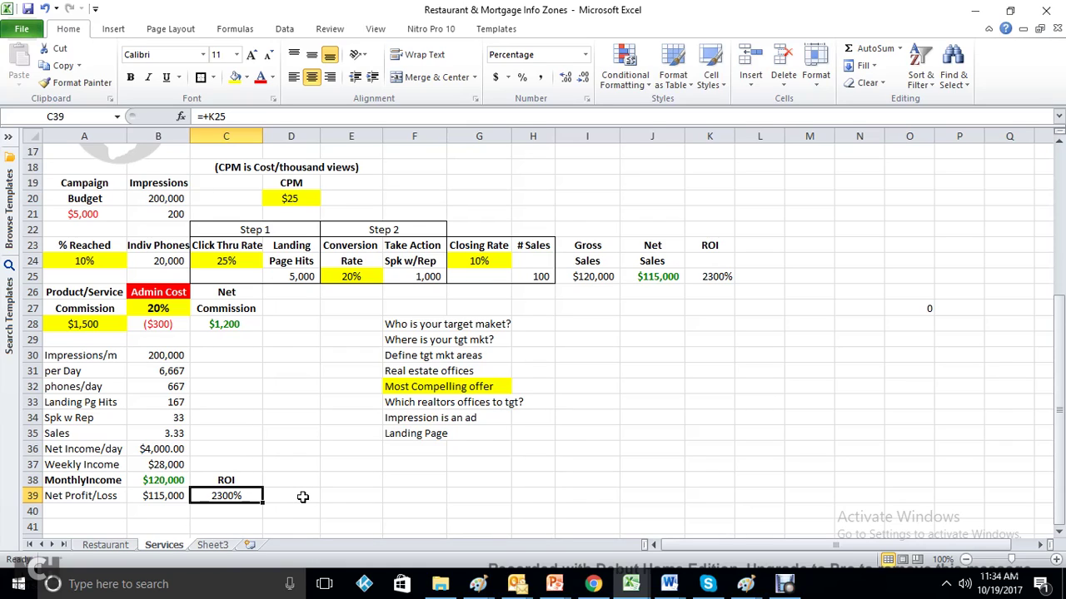
Try a value of 50 for # Sales in cell H25, and undo the entry.
click(547, 275)
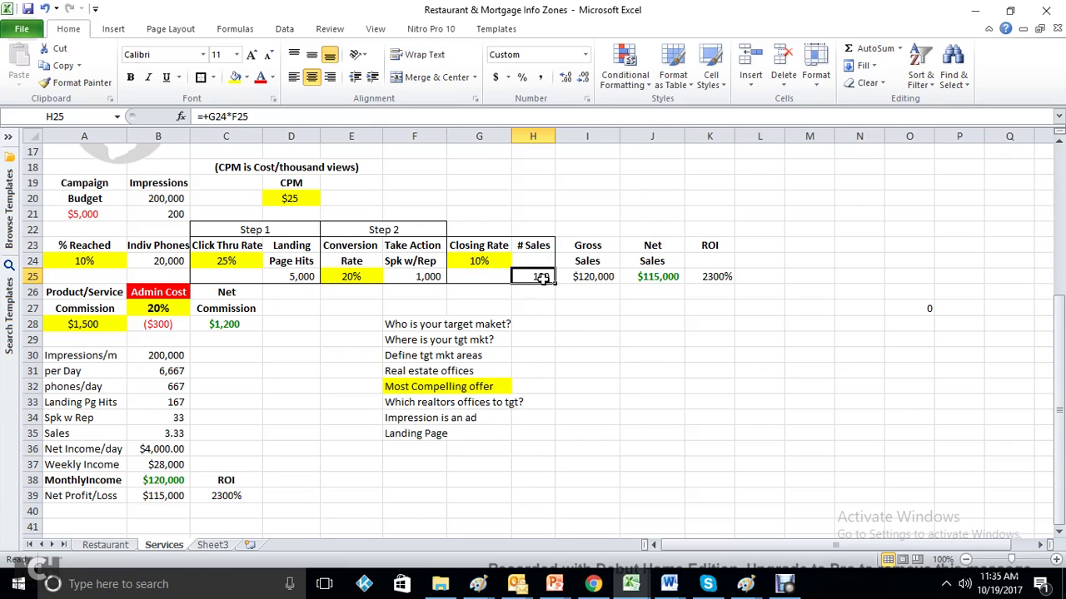
text(50)
key(Return)
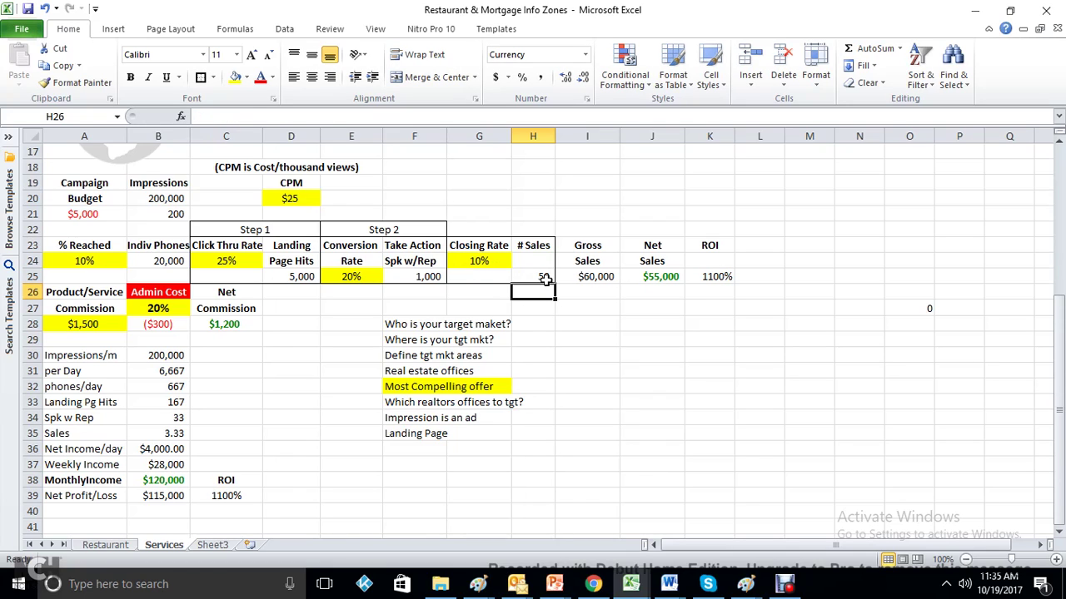
click(45, 8)
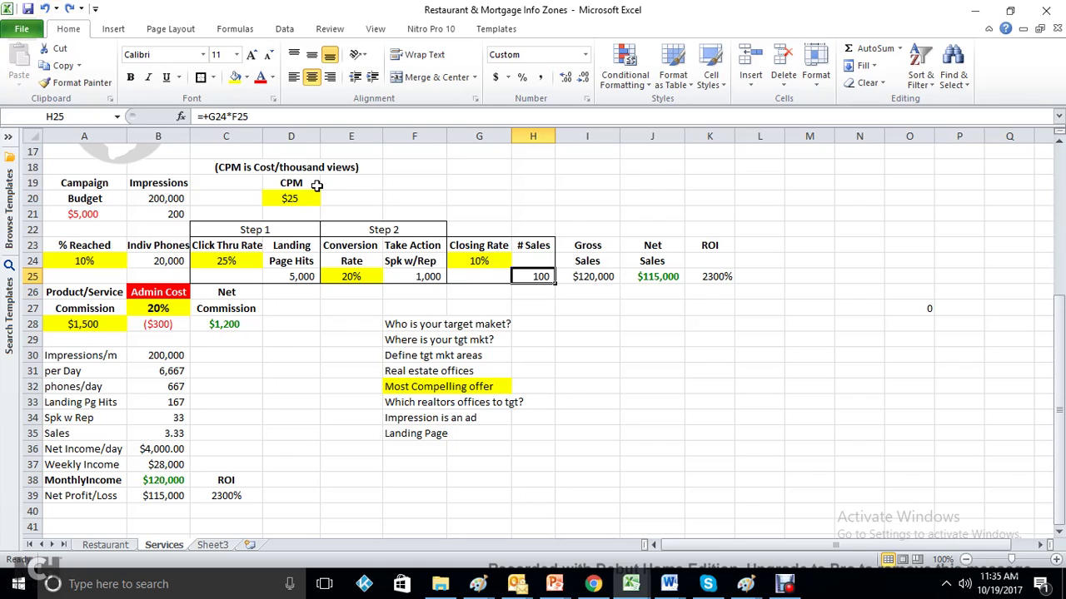
Set the Campaign Budget in cell A21 to $2,500.
click(100, 214)
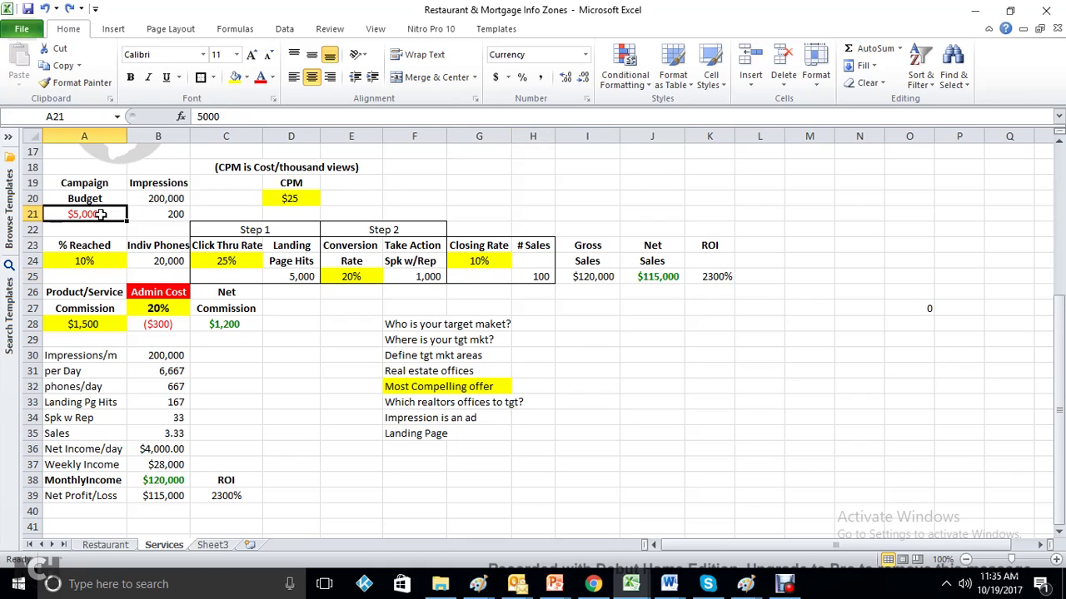
text(2500)
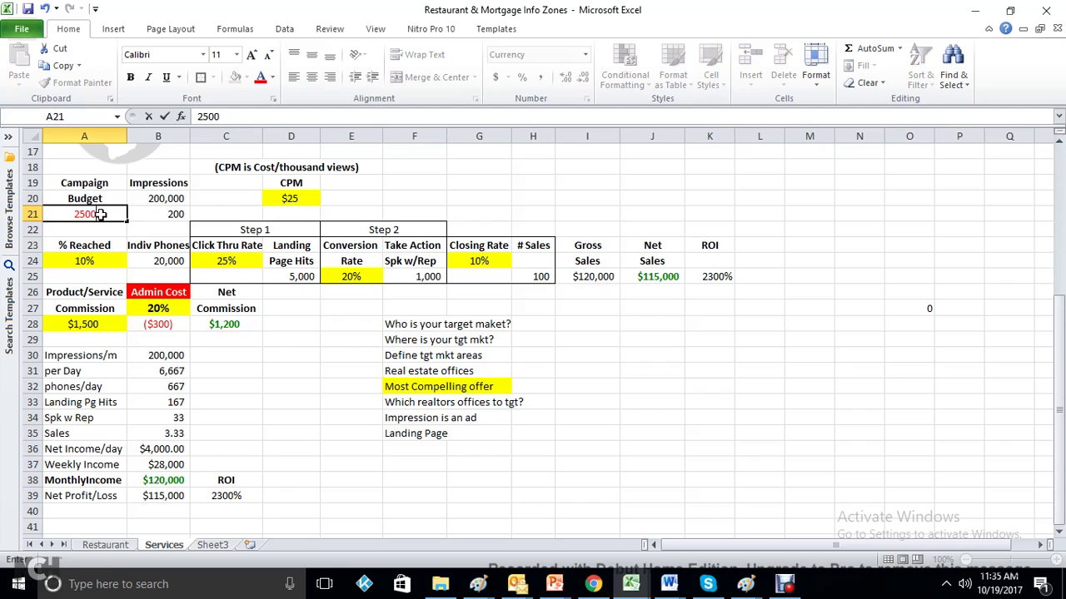
key(Return)
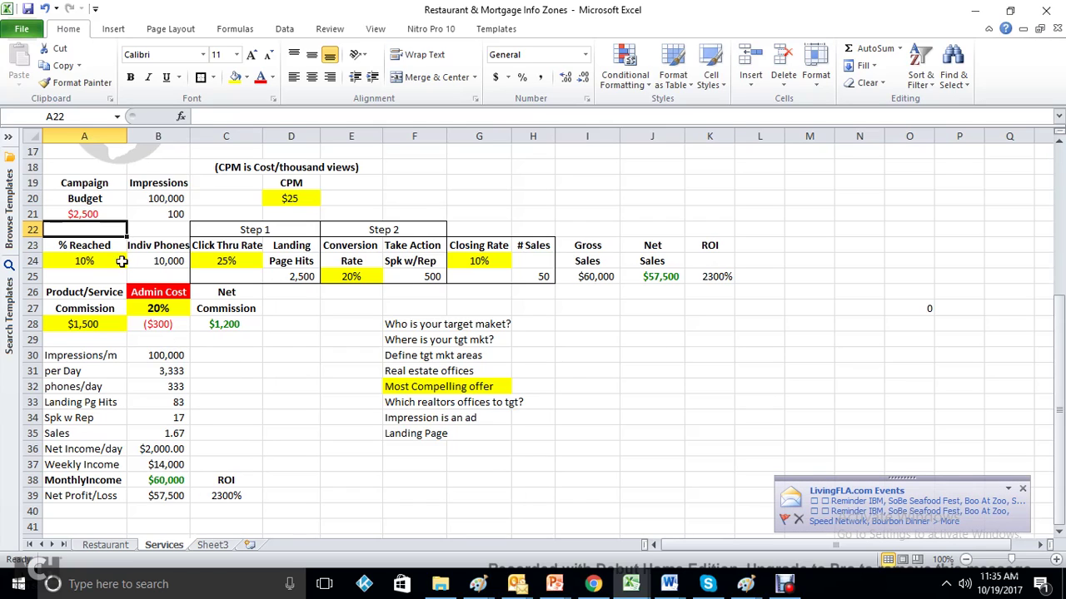
Set the Campaign Budget in cell A21 to $2,000 and check the # Sales formula in cell H25.
click(91, 214)
text(2)
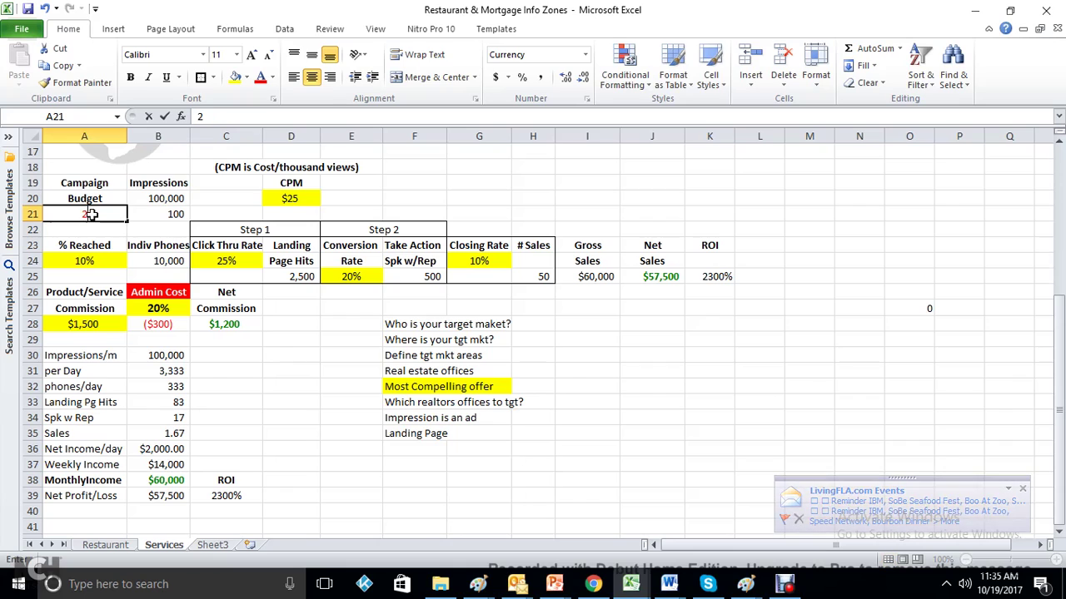
text(,00000)
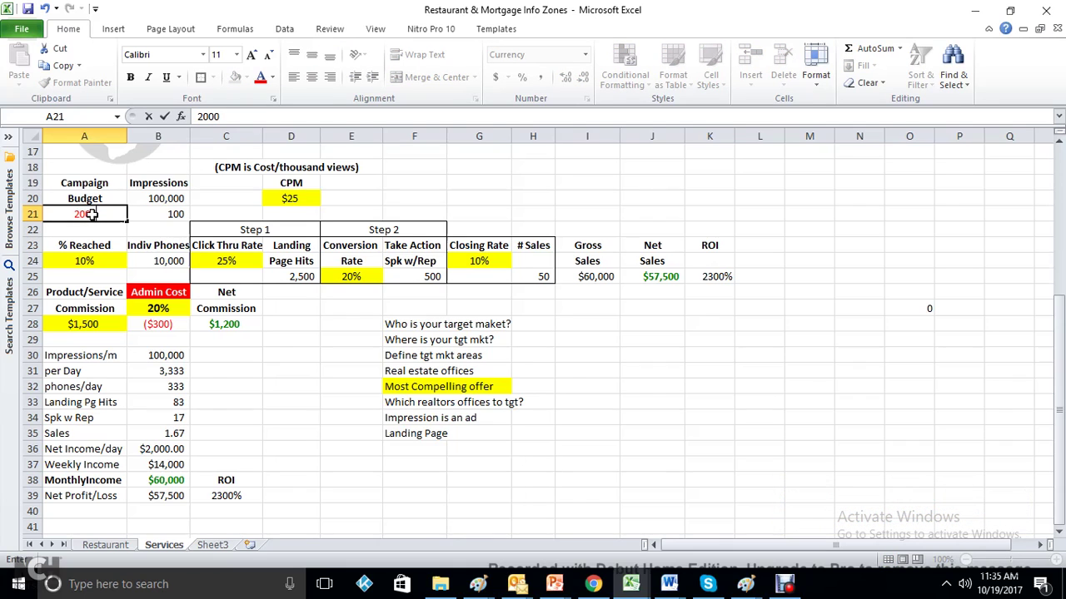
key(Return)
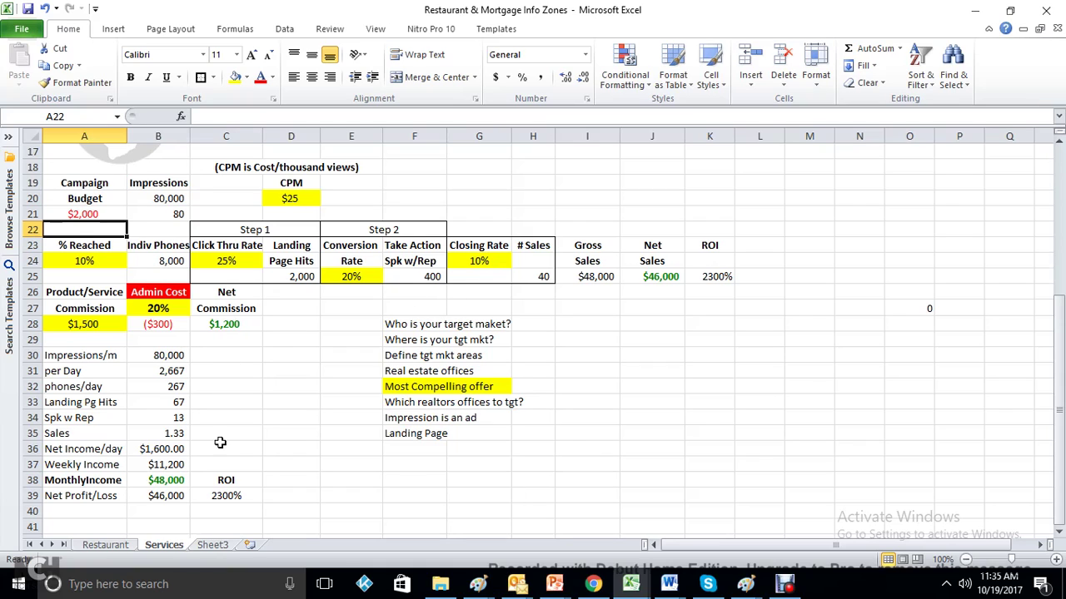
click(543, 276)
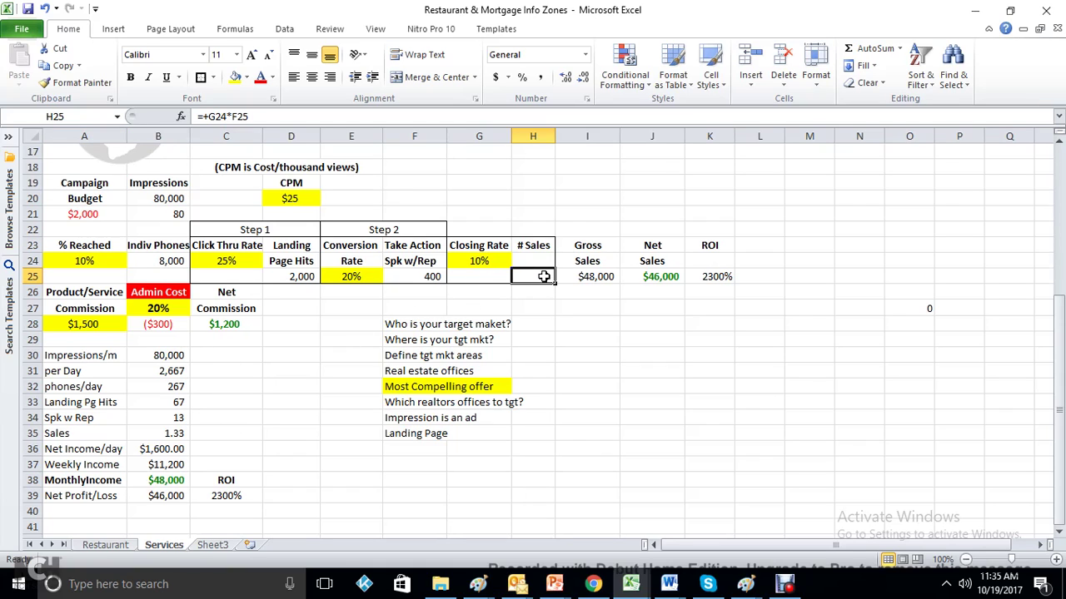
click(79, 211)
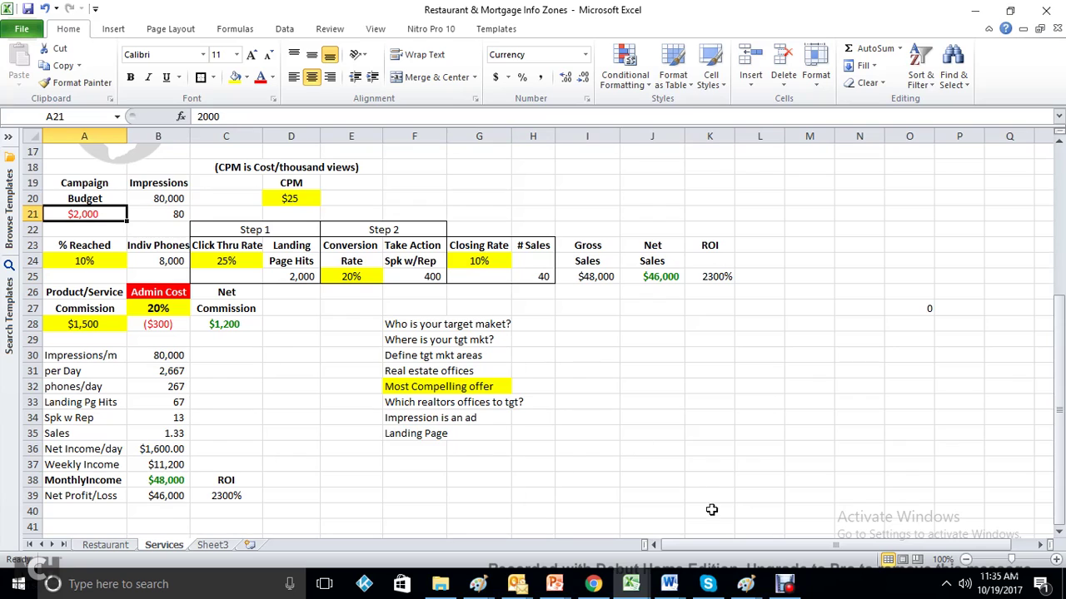
mouse_move(786, 587)
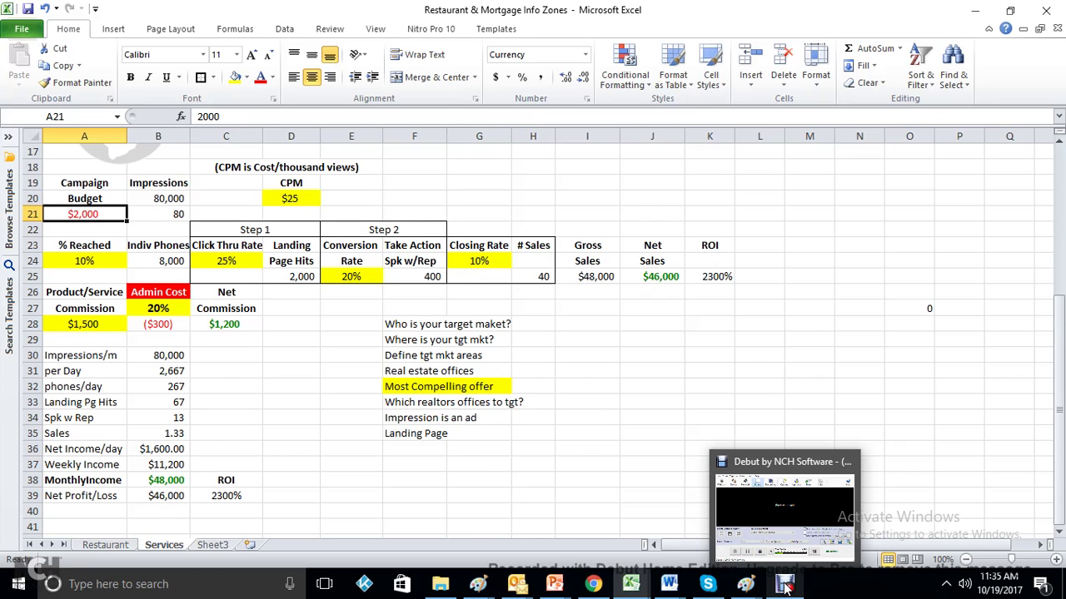
click(786, 587)
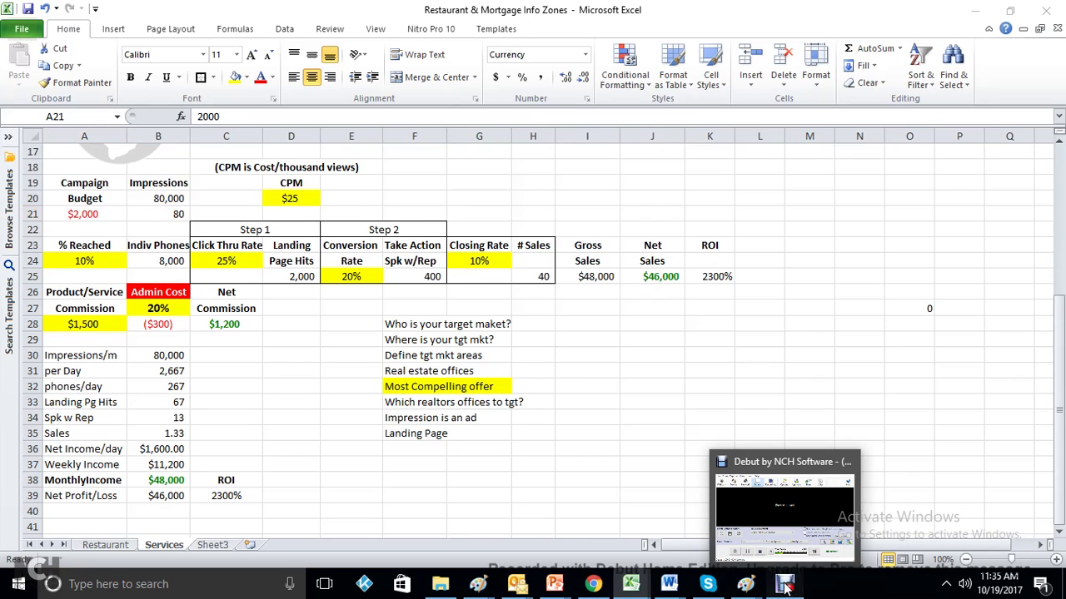